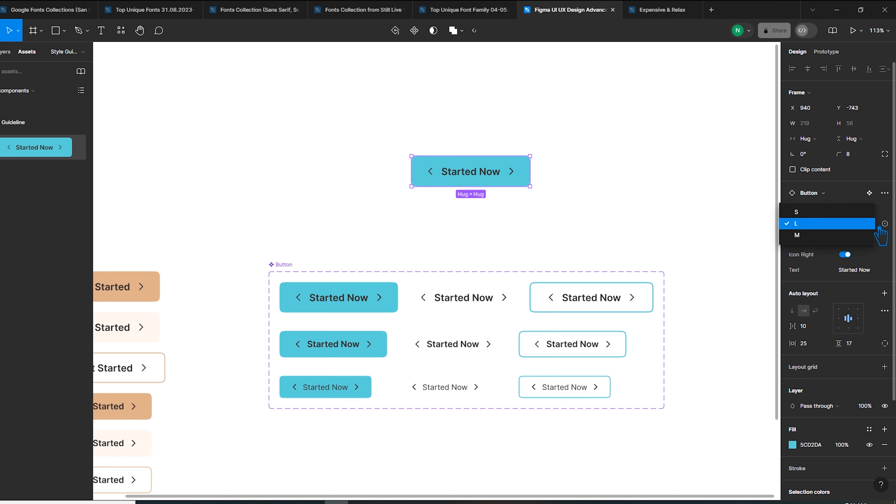
Switch the Started Now button instance to size M and set its state to btn_md_filled
click(868, 234)
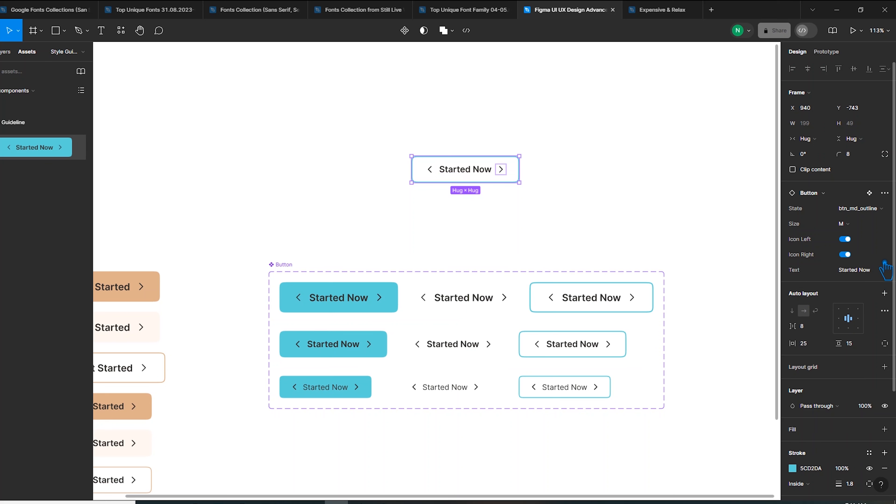
click(868, 209)
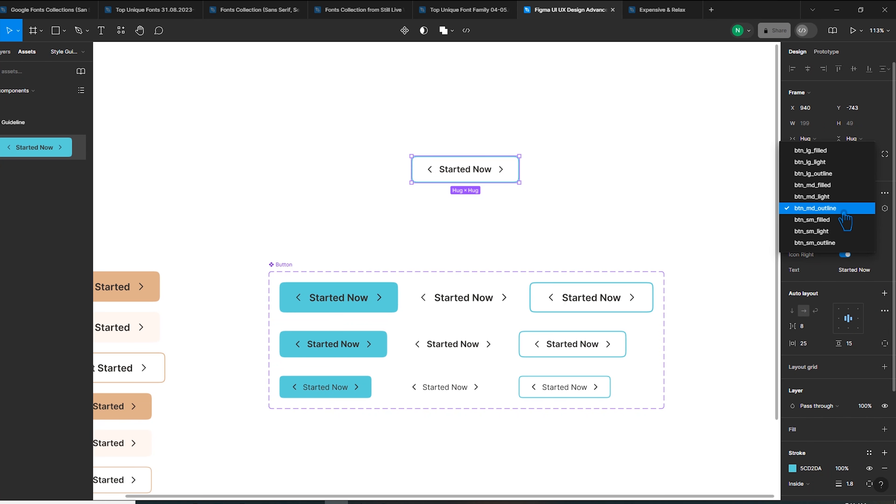
click(842, 185)
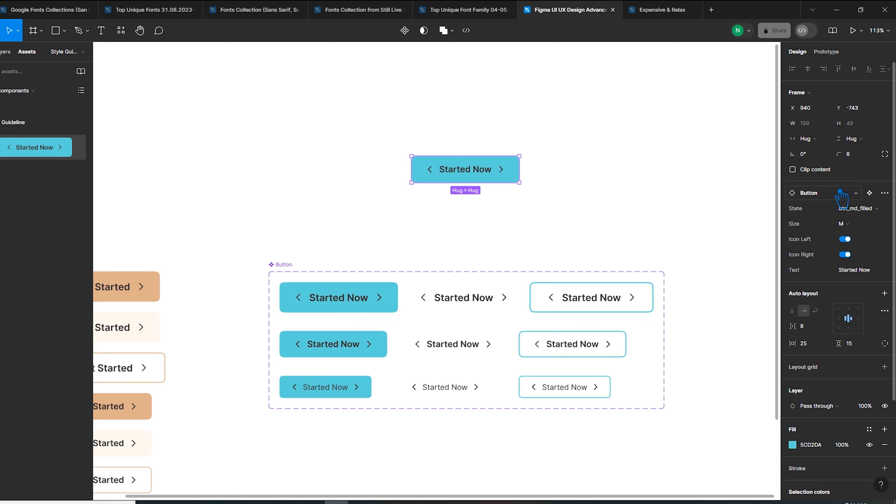
click(605, 185)
click(493, 172)
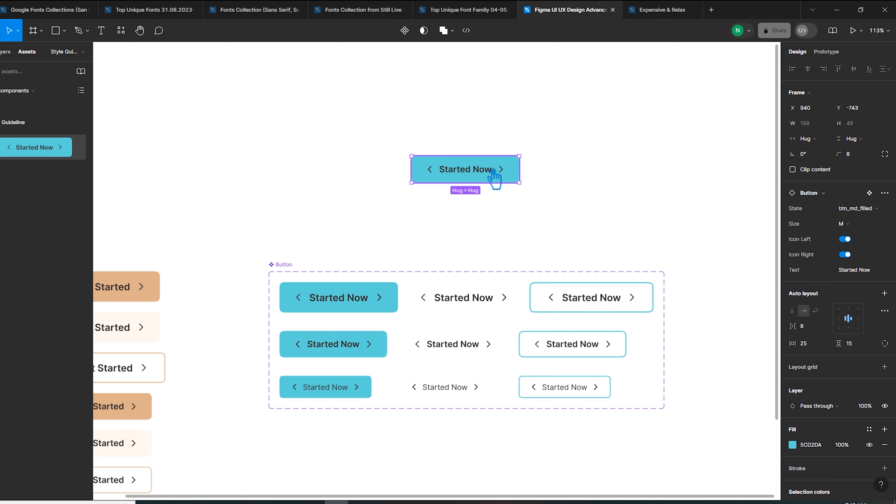
Set the button instance's size to S and cycle its state through btn_sm_filled and btn_sm_light to btn_sm_outline
click(843, 224)
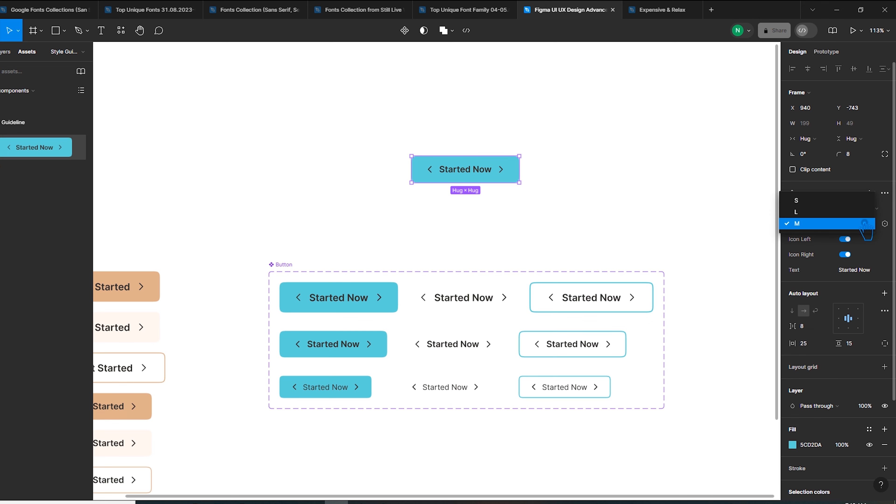
click(818, 211)
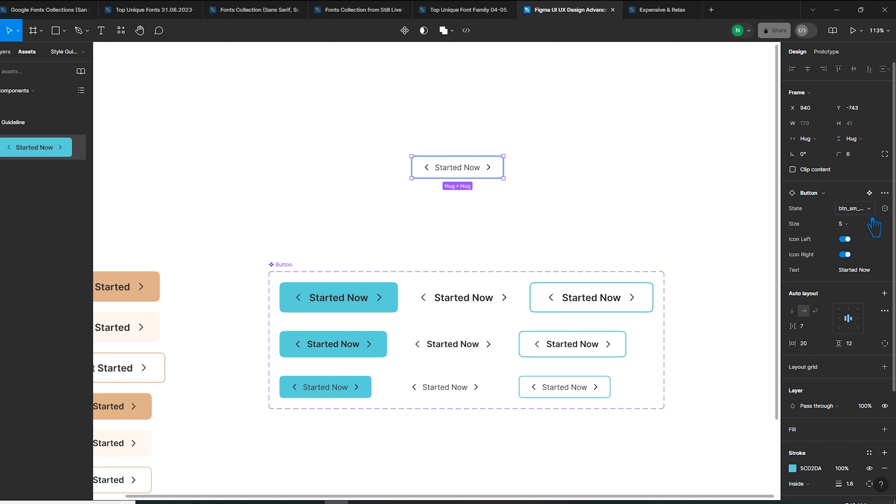
click(877, 211)
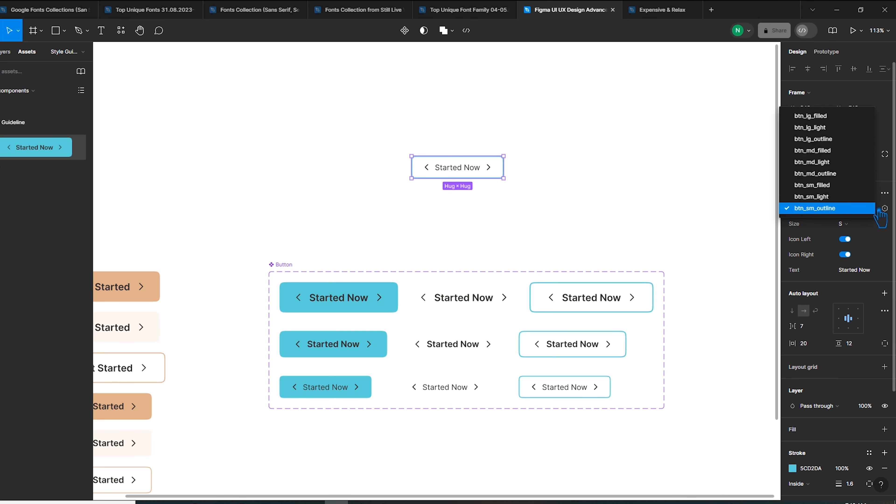
key(Up)
key(Up)
key(Return)
click(868, 209)
click(843, 219)
click(870, 209)
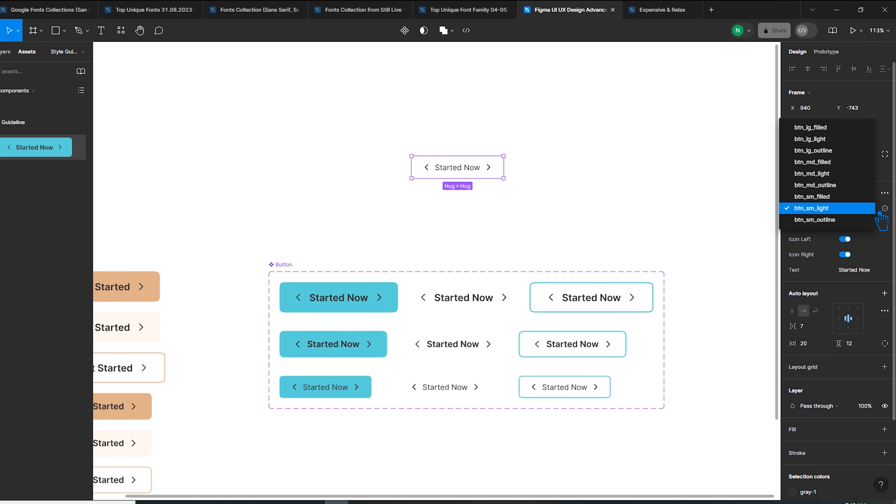
click(843, 220)
click(548, 214)
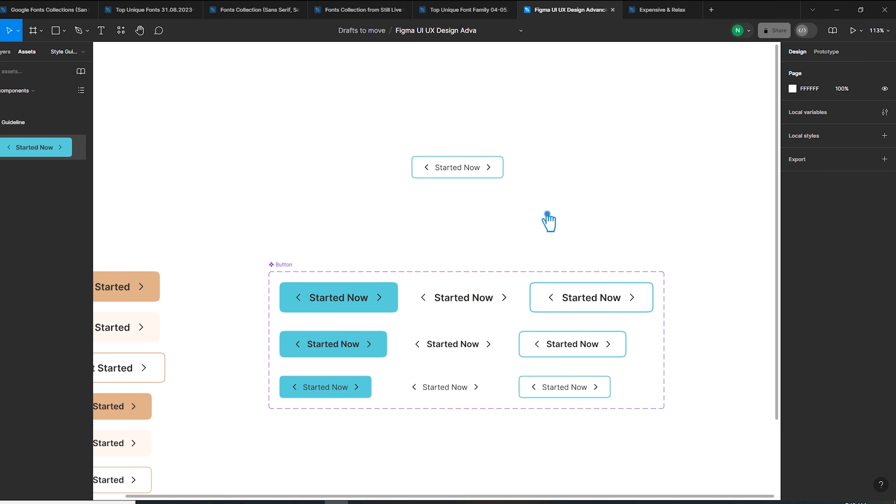
Copy the right arrow icon from the large filled orange button and paste it after the label in the btn_lg_filled variant
scroll(558, 220, down, 3)
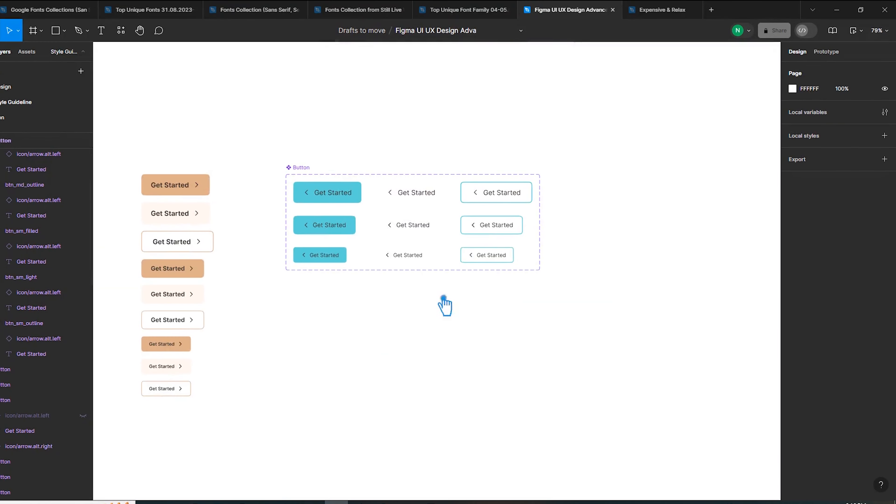
scroll(310, 203, up, 3)
scroll(340, 206, down, 2)
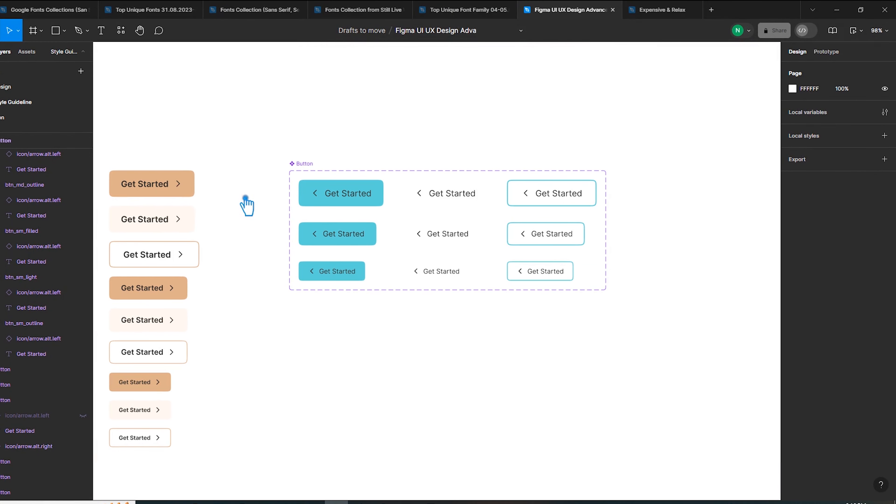
click(181, 190)
click(183, 189)
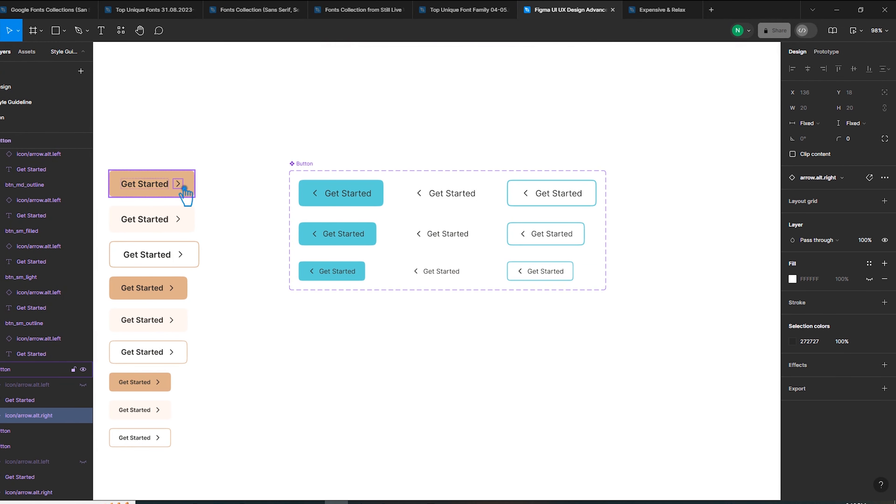
click(348, 196)
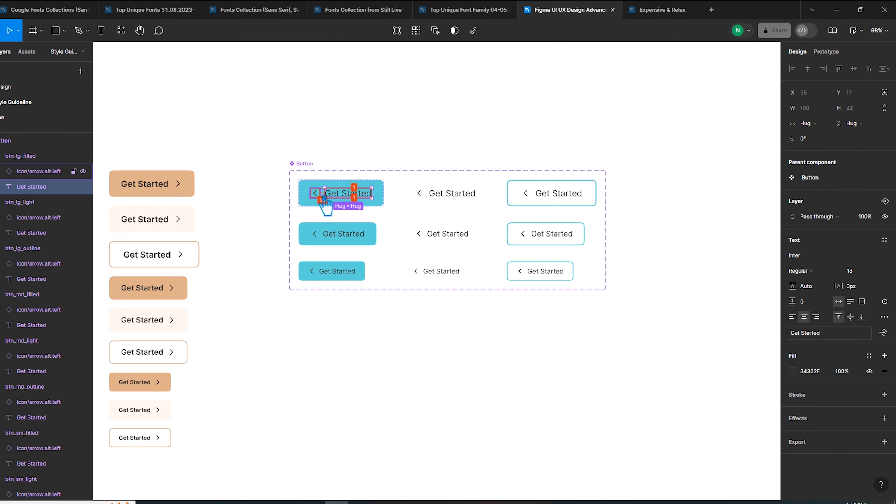
shift+click(321, 200)
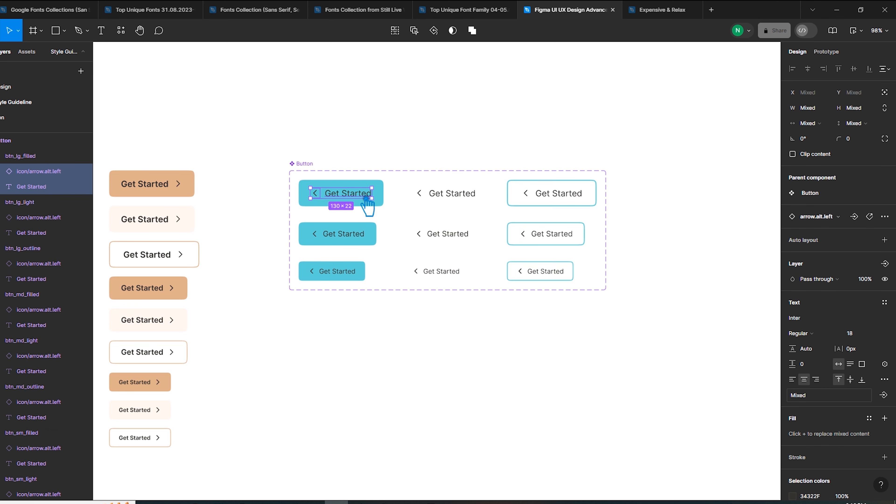
key(ctrl+v)
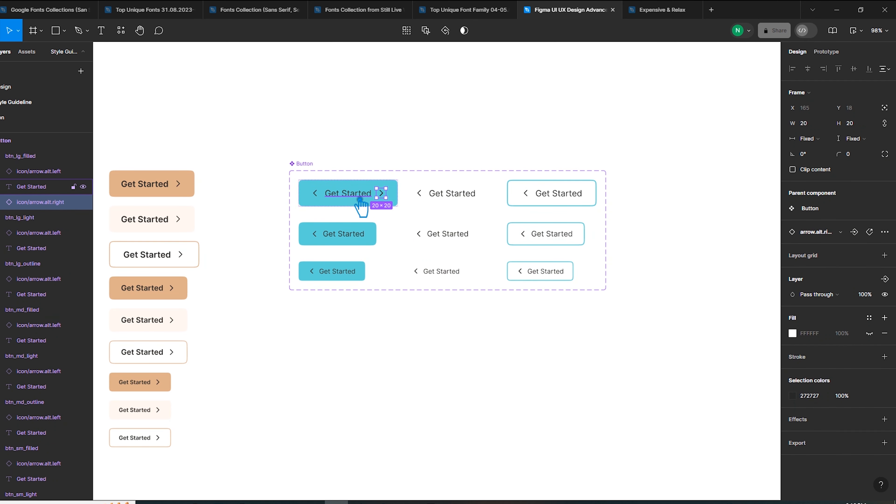
Replace the contents of the btn_lg_light variant with a copy of btn_lg_filled's left arrow, label and right arrow
shift+click(340, 198)
shift+click(315, 195)
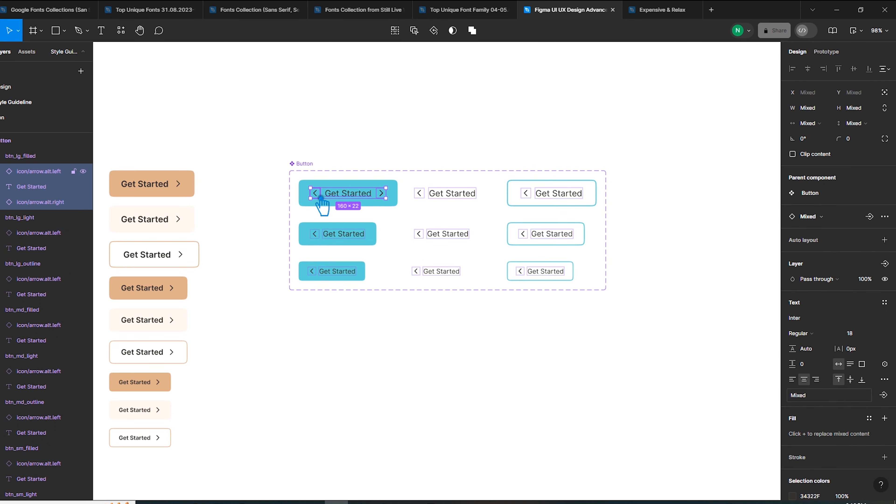
click(459, 199)
shift+click(428, 199)
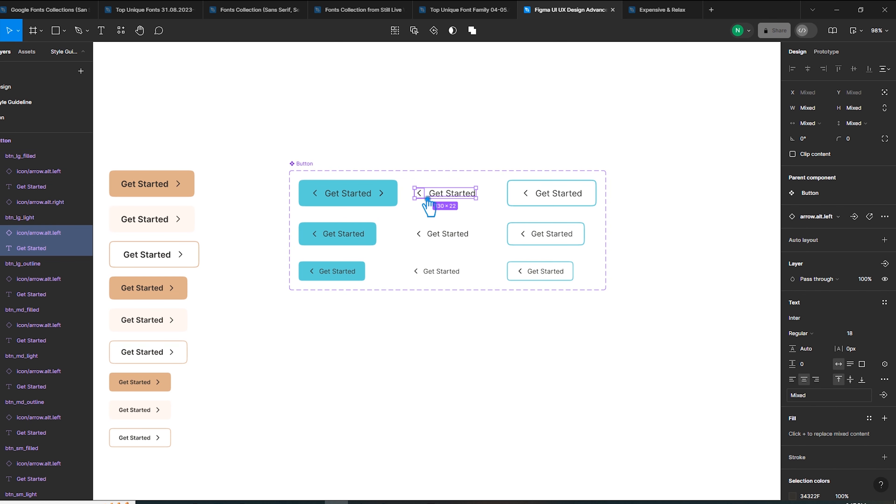
key(Delete)
click(427, 200)
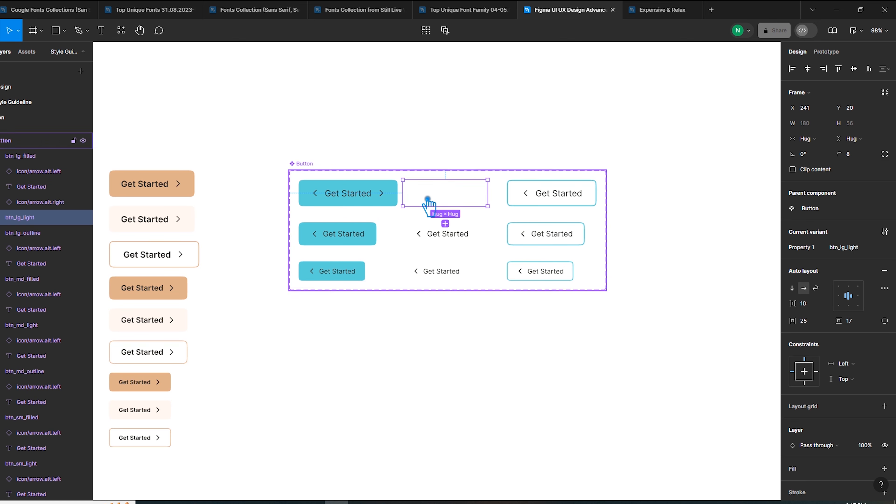
key(ctrl+z)
click(462, 228)
click(441, 200)
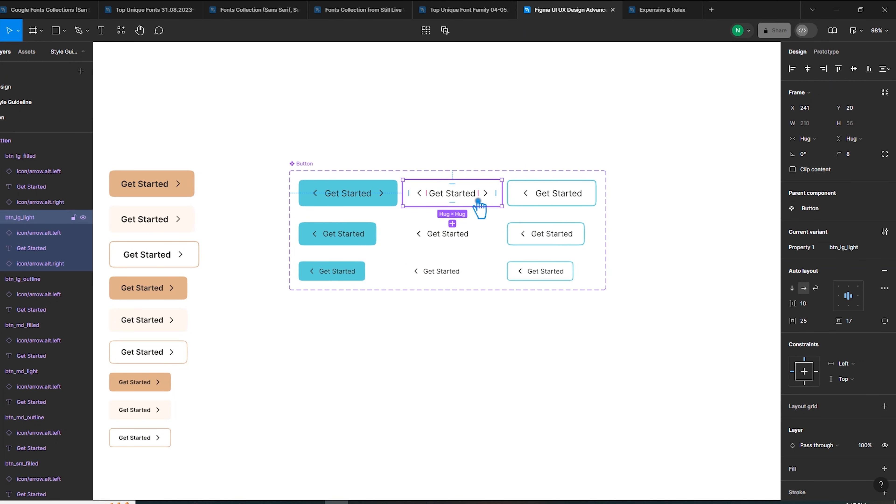
Replace the btn_lg_outline variant's left arrow and label with the copied left arrow, label and right arrow
double_click(555, 197)
shift+click(532, 197)
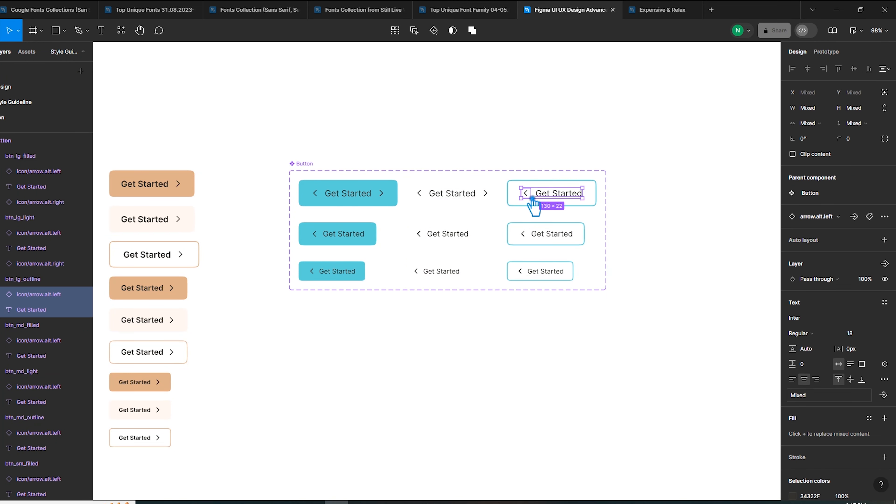
key(Delete)
click(548, 194)
key(ctrl+z)
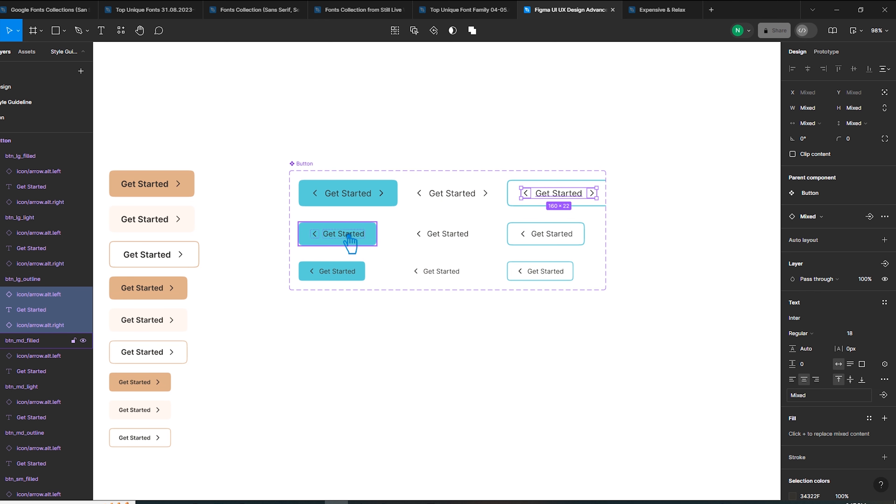
Resize the Button component set to fit its variants
click(318, 165)
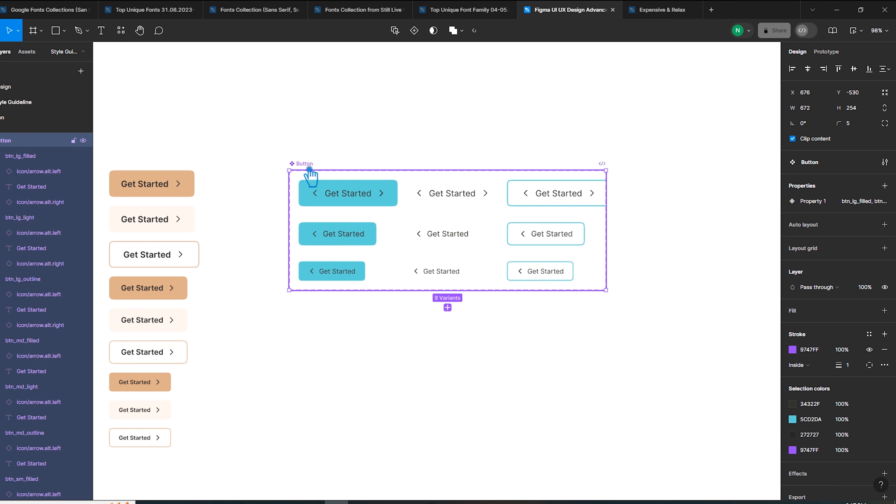
click(885, 92)
click(385, 405)
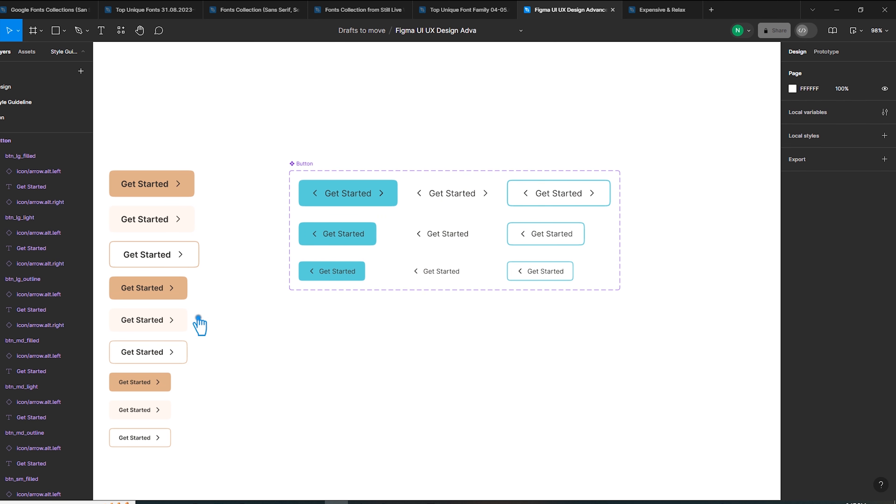
Copy the right arrow icon from the medium filled orange button and paste it after the label in the btn_md_filled variant
ctrl+click(178, 292)
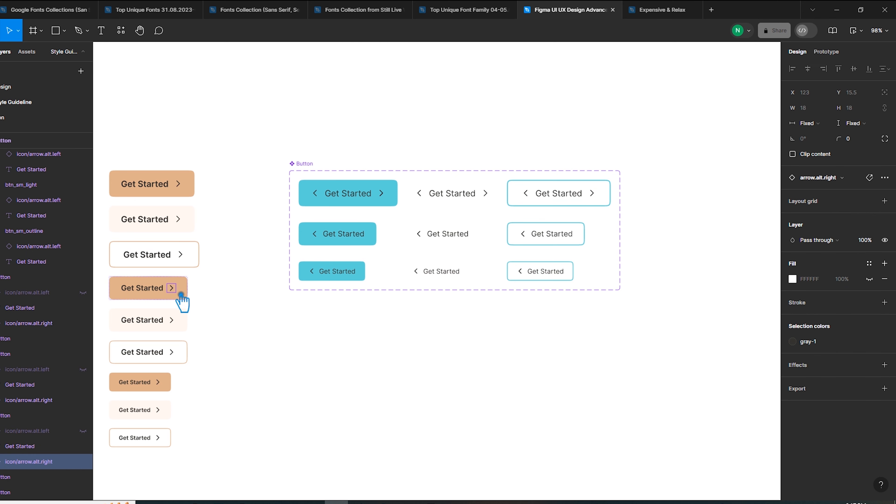
double_click(357, 237)
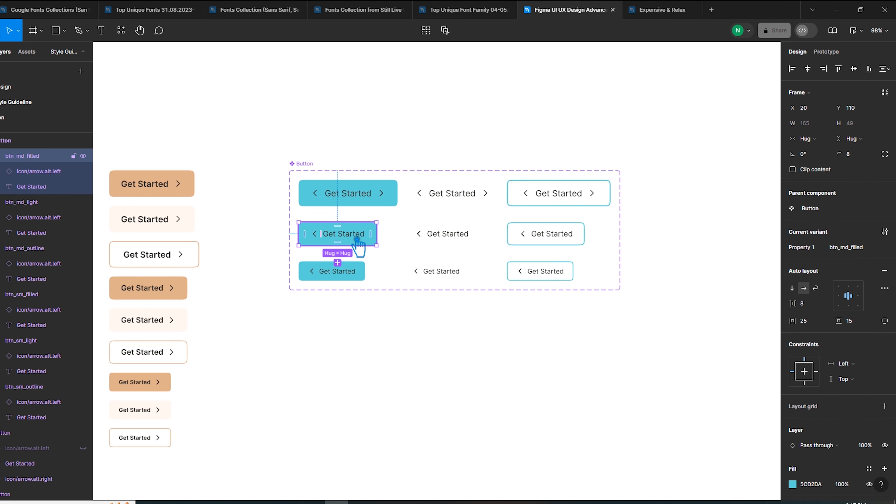
shift+click(318, 239)
key(ctrl+v)
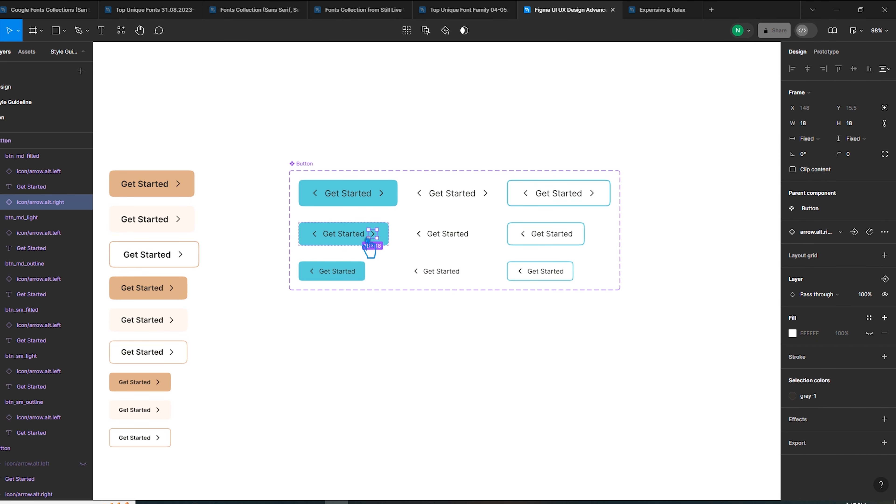
Replace the contents of the btn_md_light variant with a copy of btn_md_filled's left arrow, label and right arrow
shift+click(348, 238)
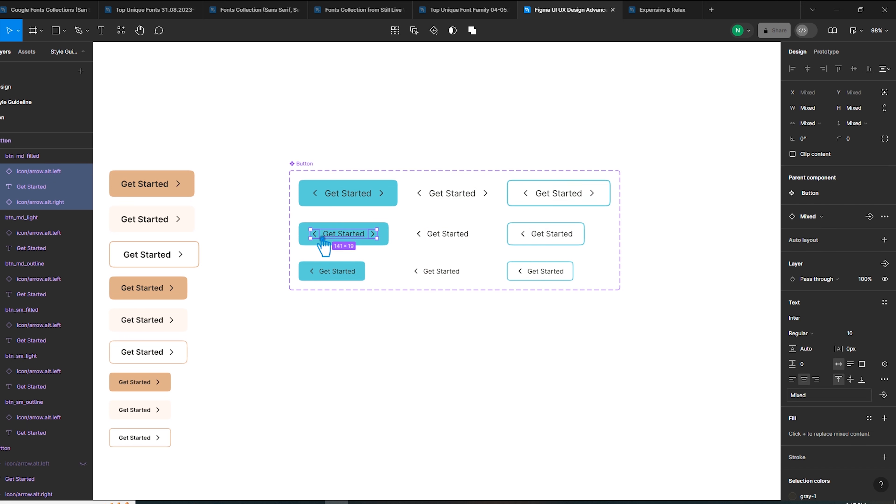
double_click(421, 238)
shift+click(420, 235)
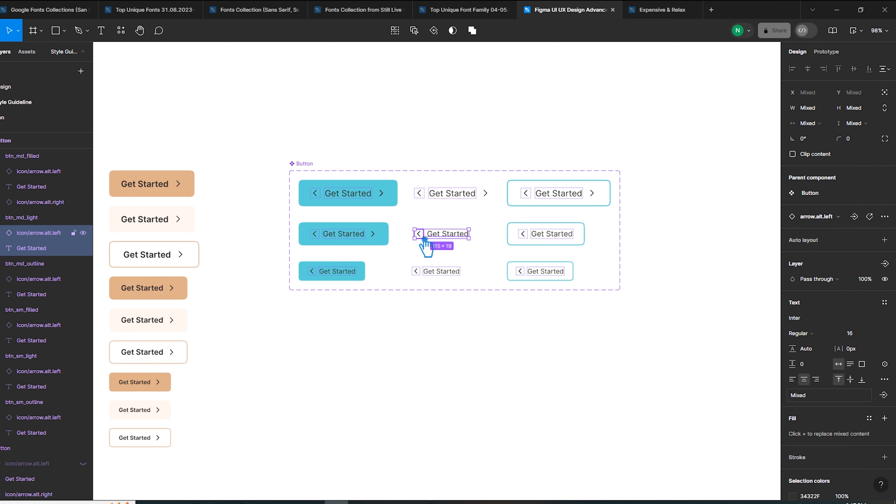
key(Delete)
click(442, 237)
key(ctrl+v)
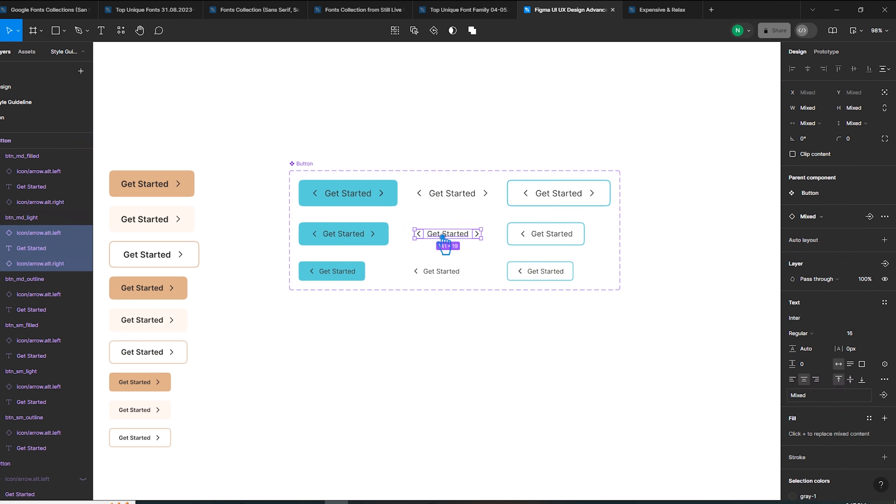
click(448, 255)
click(448, 248)
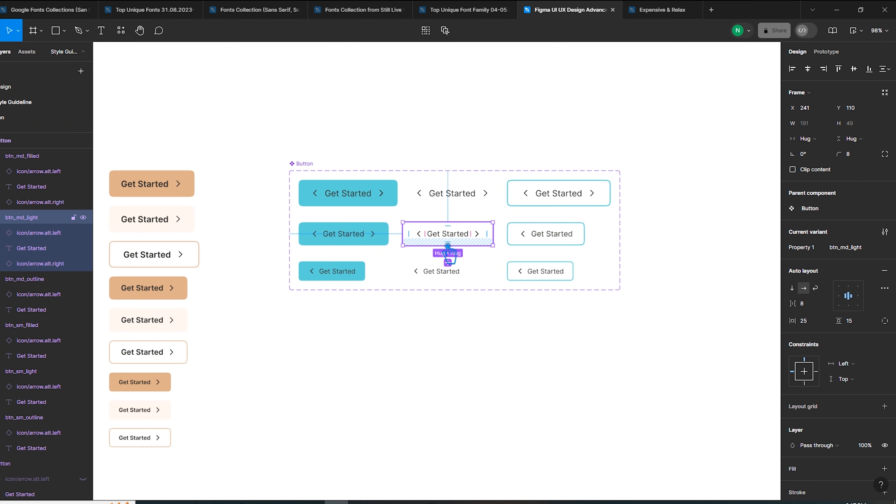
Replace the btn_md_outline variant's left arrow and label with the copied left arrow, label and right arrow
click(527, 244)
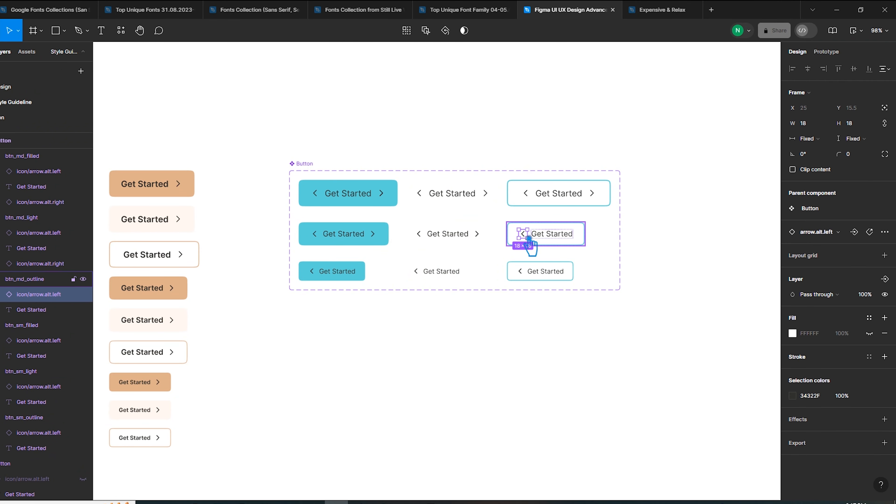
key(Return)
key(Delete)
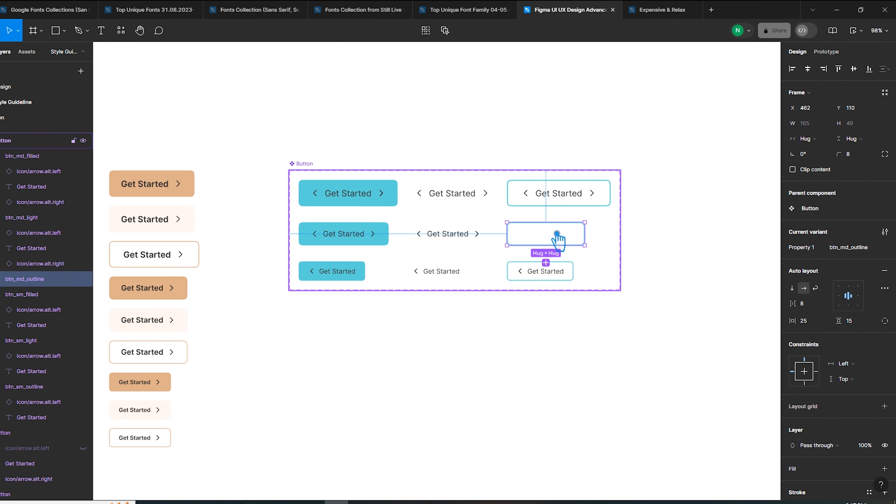
key(ctrl+z)
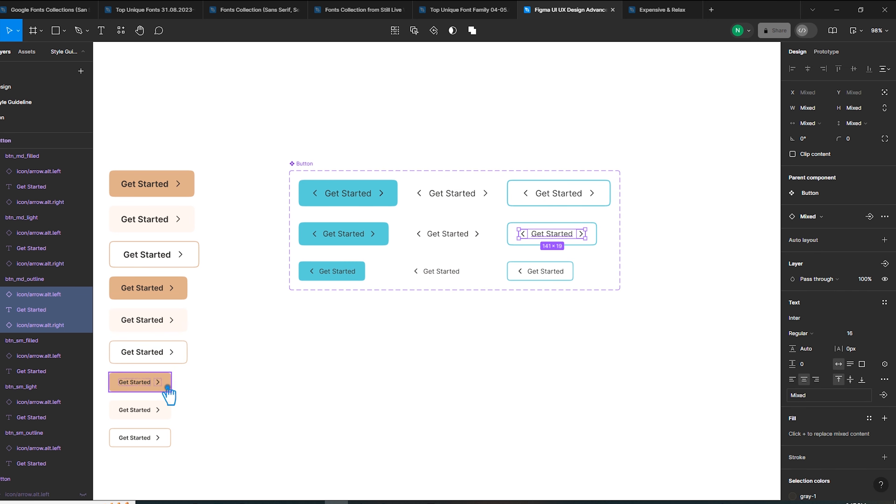
Copy the right arrow icon from the small filled orange button and paste it after the label in the btn_sm_filled variant
click(159, 383)
double_click(338, 272)
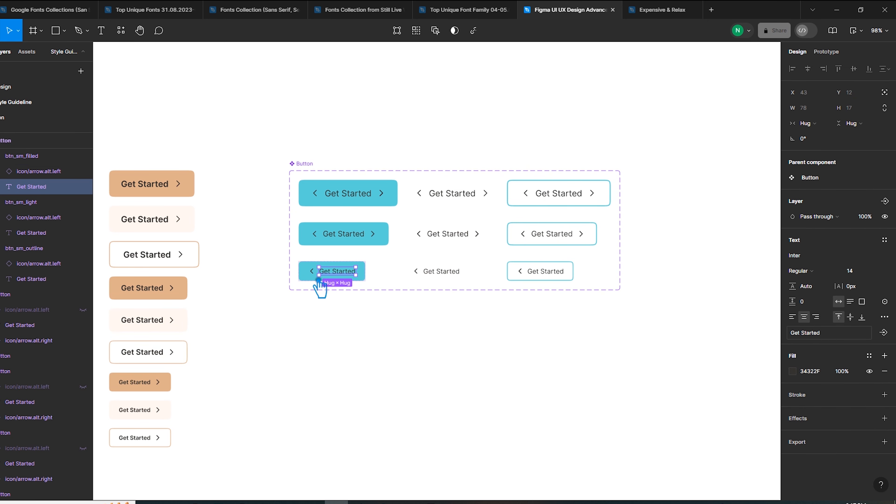
shift+click(313, 273)
key(ctrl+v)
Replace the contents of the btn_sm_light variant with a copy of btn_sm_filled's left arrow, label and right arrow
shift+click(335, 277)
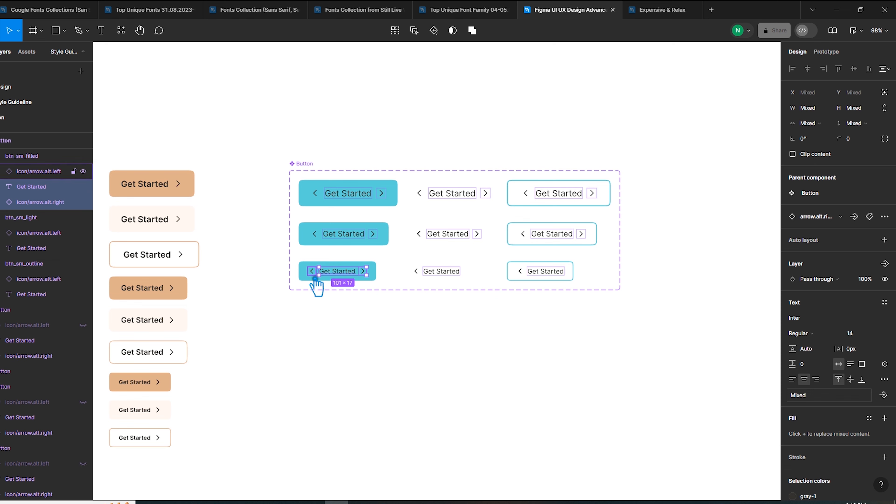
shift+click(314, 273)
double_click(444, 272)
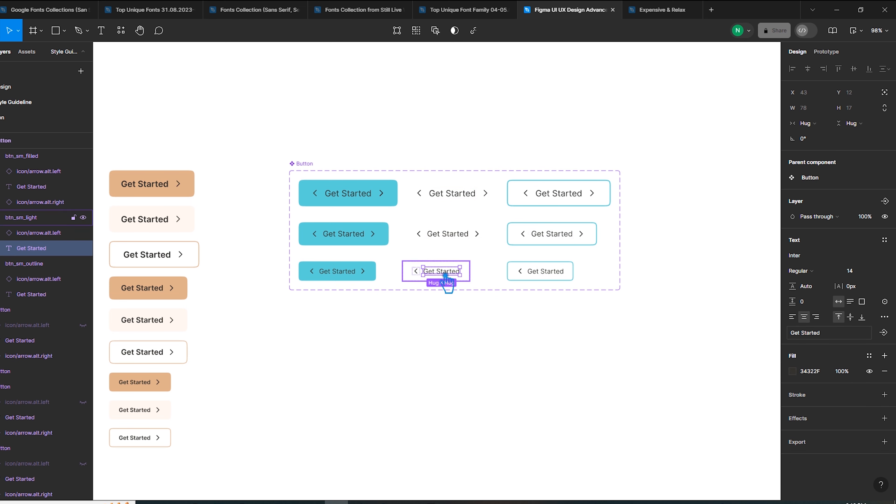
shift+click(417, 271)
key(Delete)
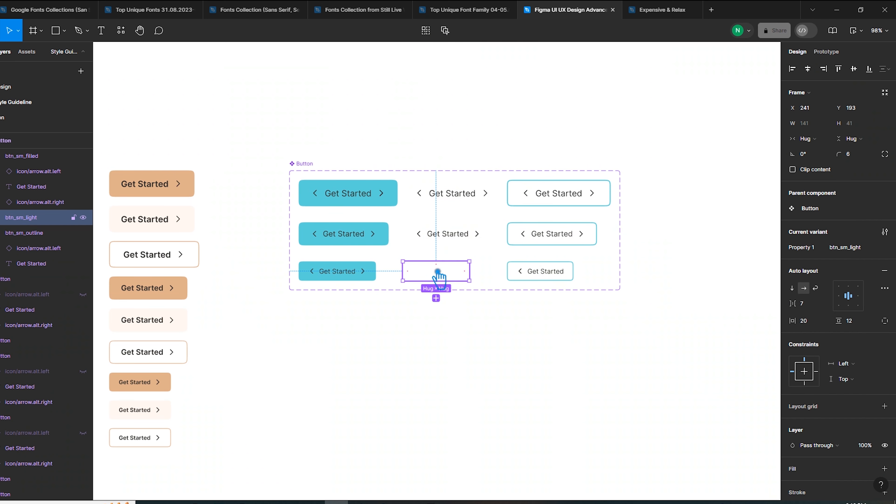
key(ctrl+v)
Replace the btn_sm_outline variant's left arrow and label with the copied left arrow, label and right arrow
click(536, 281)
double_click(533, 272)
shift+click(521, 271)
key(Delete)
click(544, 276)
key(ctrl+v)
click(523, 347)
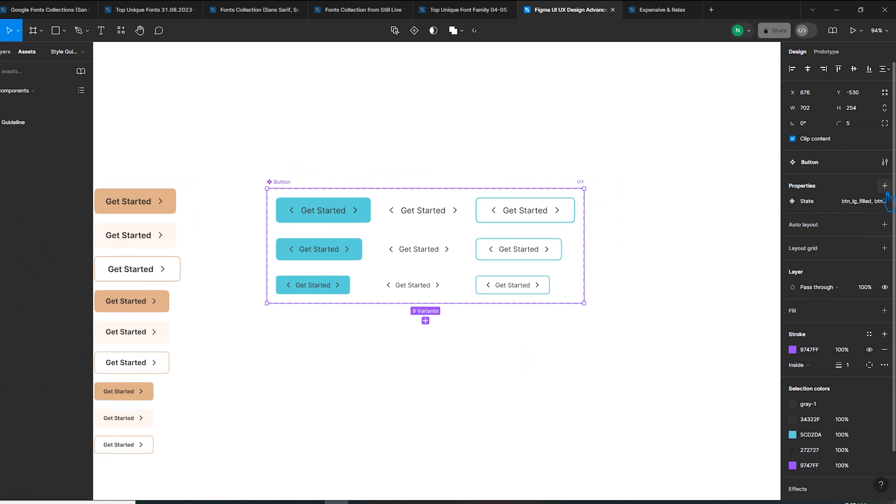
Add a boolean property named Icon Left with the value True to the Button component set
click(886, 188)
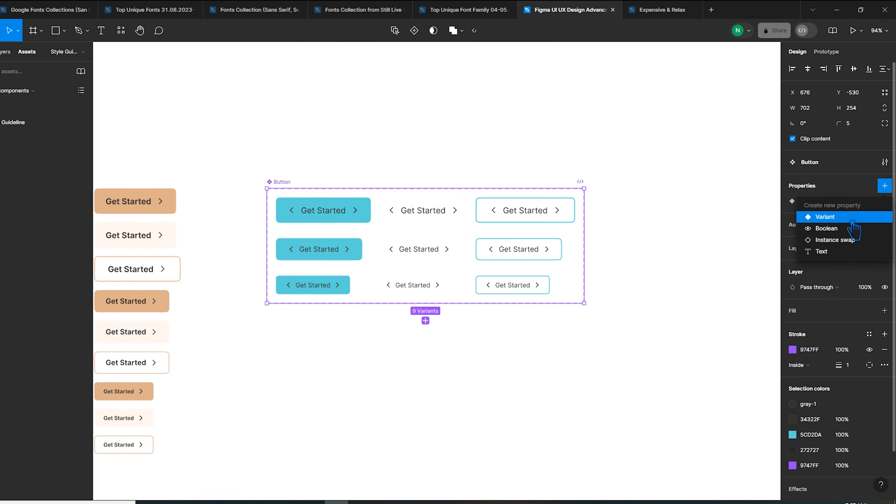
click(846, 228)
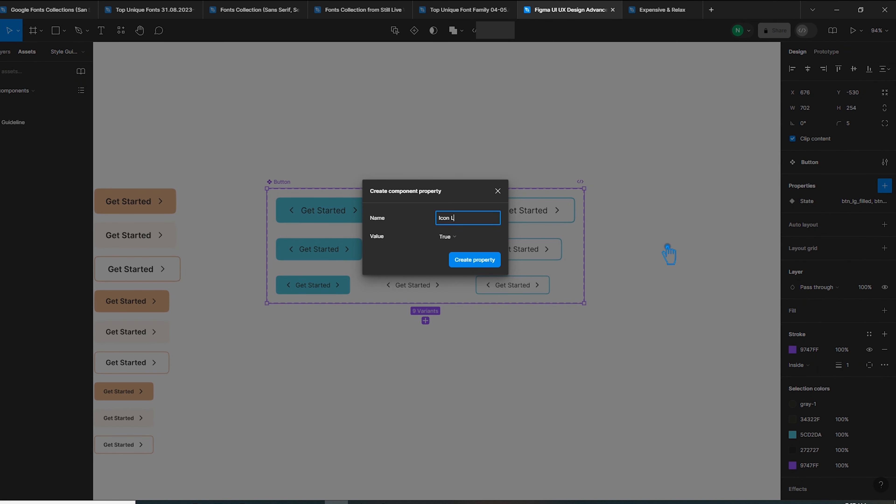
text(Icon Left)
click(476, 261)
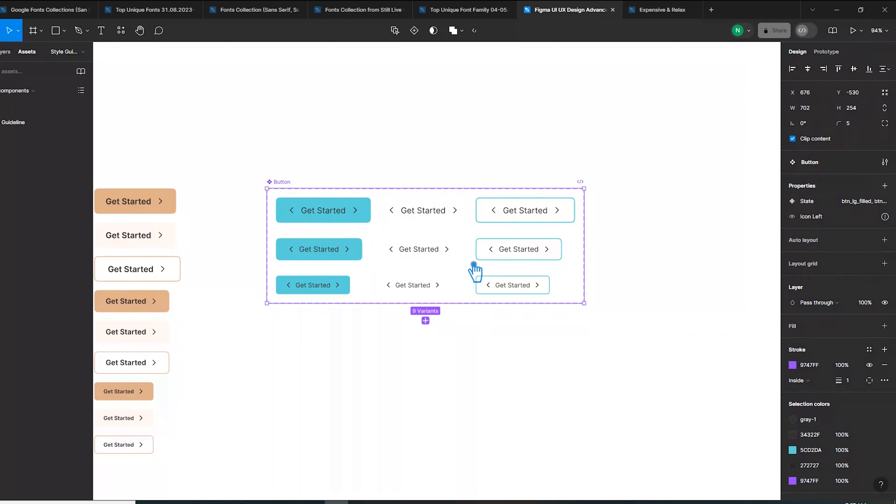
Add a boolean property named Icon Right with the value True to the Button component set
click(885, 187)
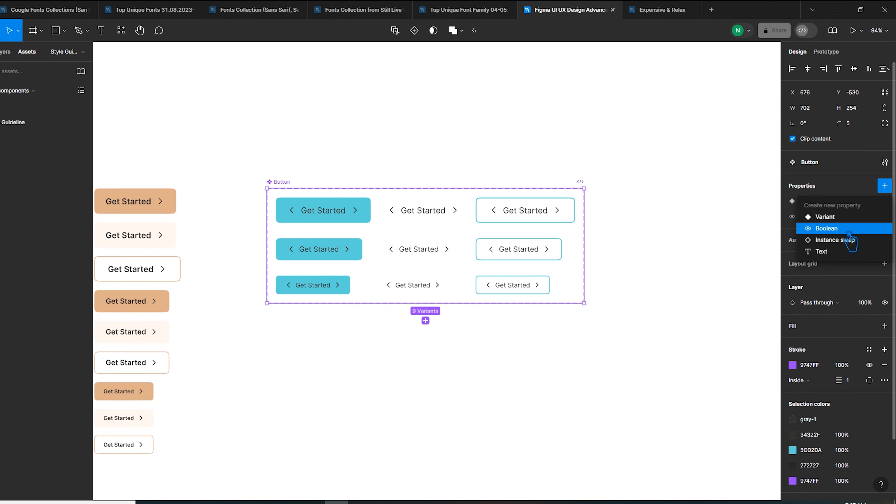
click(827, 228)
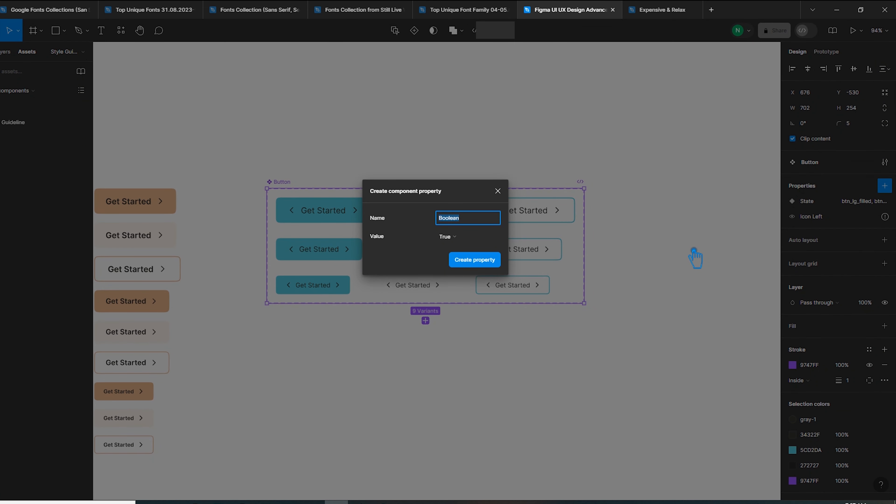
text(Icon Right)
click(463, 260)
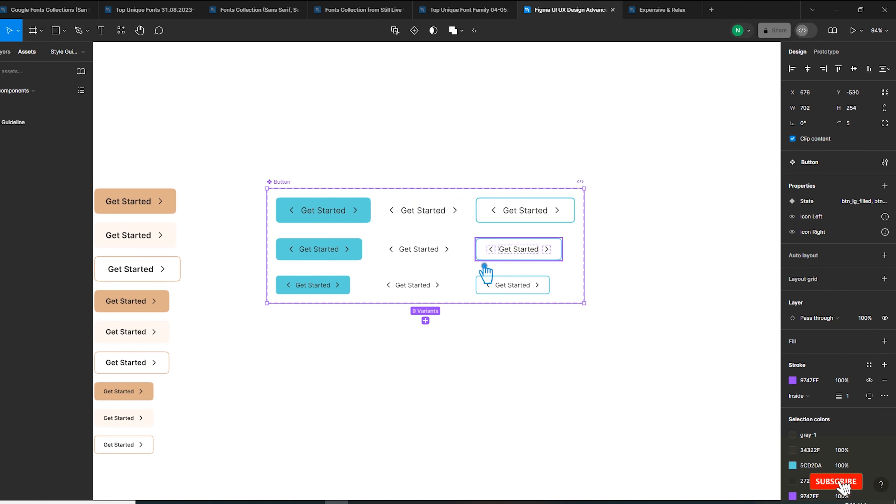
Add a text property named Text with the value "Started Now" to the Button component set
click(887, 189)
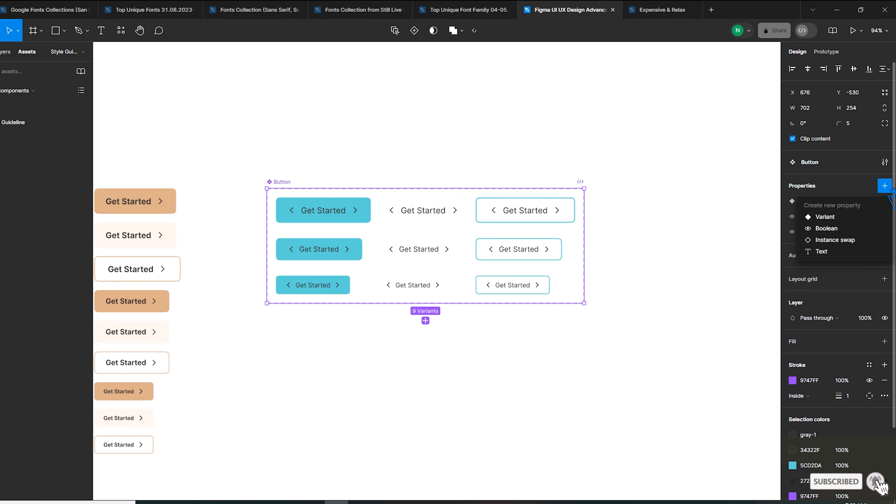
click(822, 251)
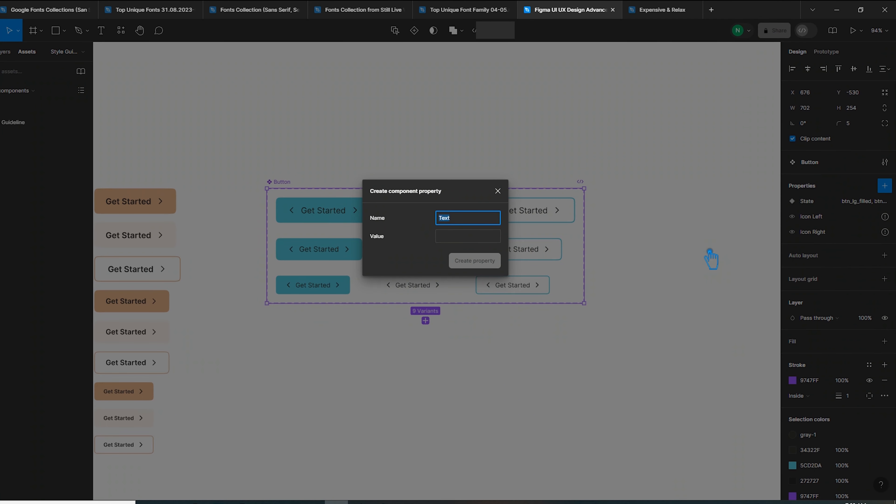
click(462, 242)
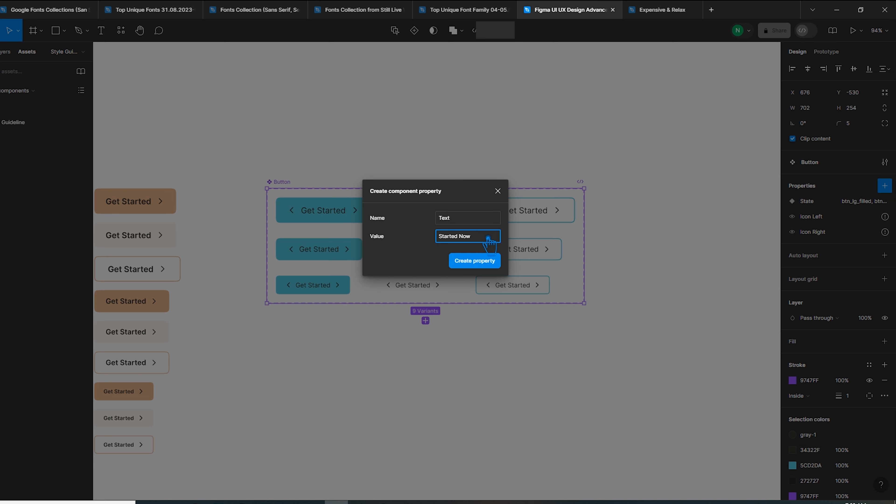
click(489, 261)
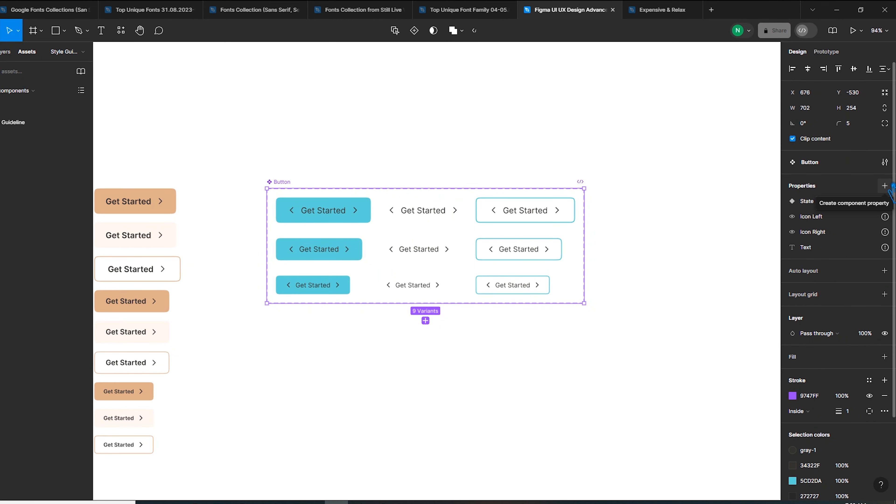
Add a variant property named Size with the value Default to the Button component set
click(885, 186)
click(854, 215)
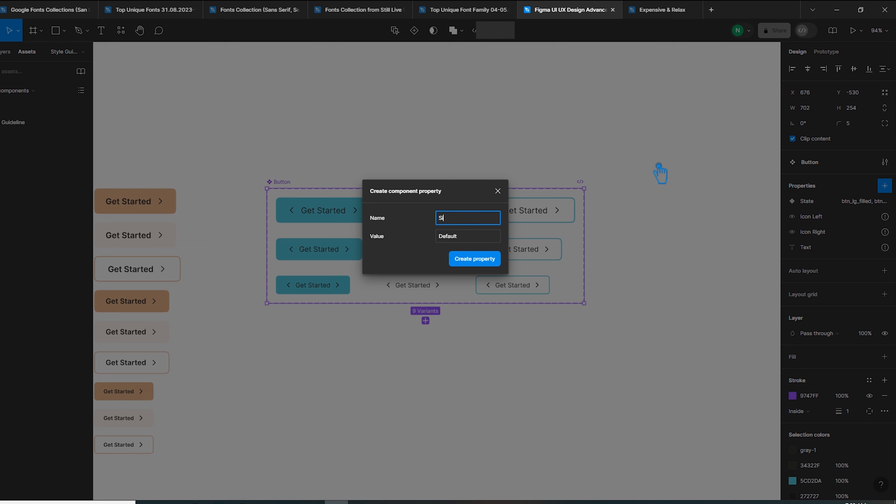
click(477, 260)
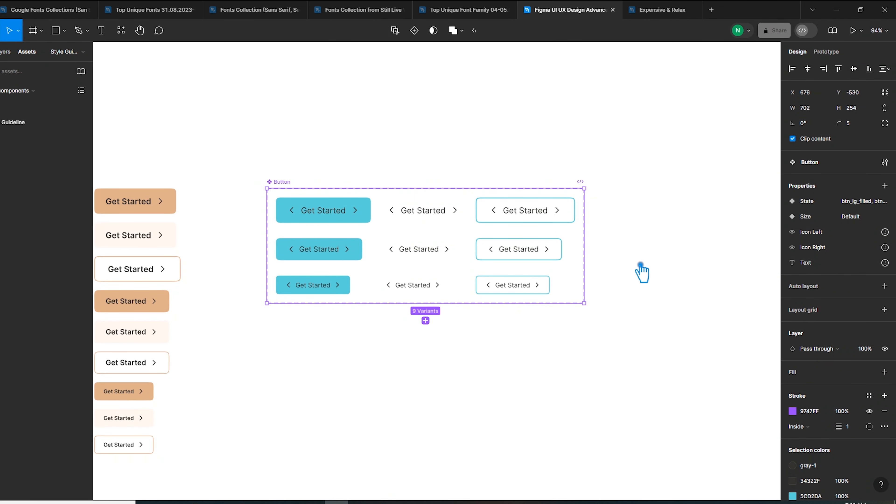
Select the left arrow icons in all nine Button variants together
double_click(293, 211)
ctrl+shift+click(292, 249)
ctrl+shift+click(290, 285)
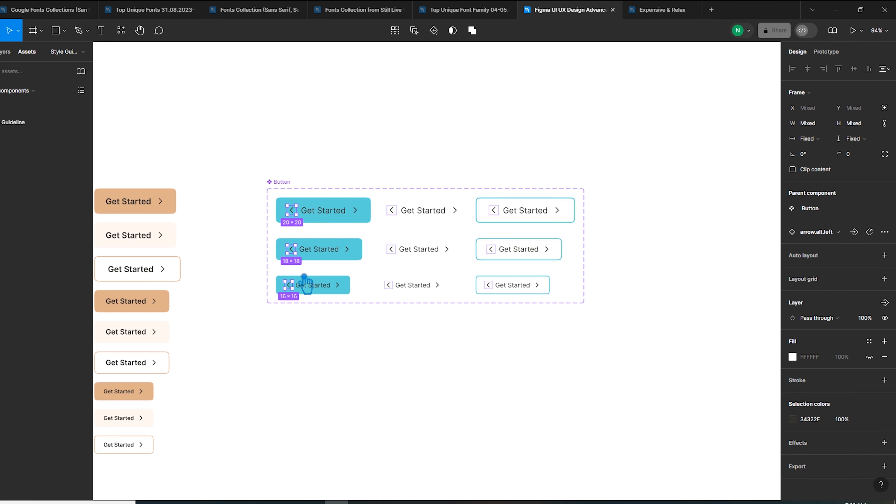
ctrl+shift+click(391, 210)
ctrl+shift+click(391, 249)
ctrl+shift+click(388, 285)
ctrl+shift+click(494, 210)
ctrl+shift+click(490, 249)
ctrl+shift+click(488, 285)
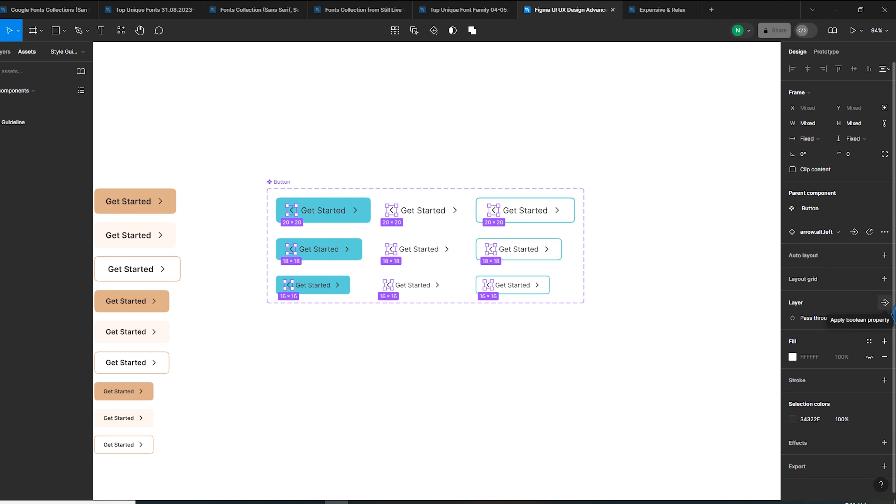
click(885, 303)
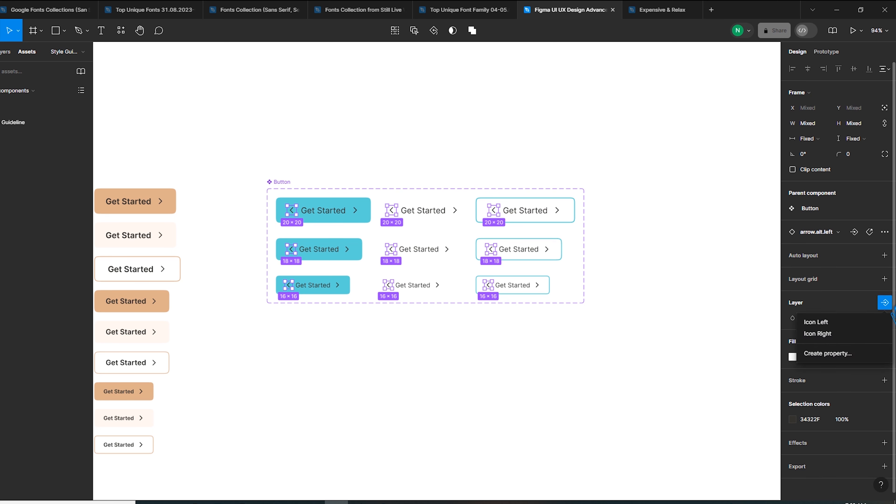
click(846, 354)
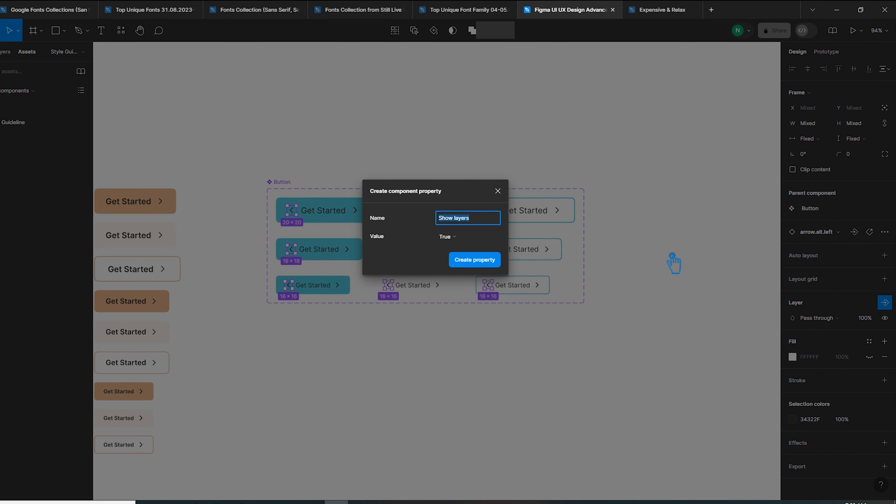
click(498, 192)
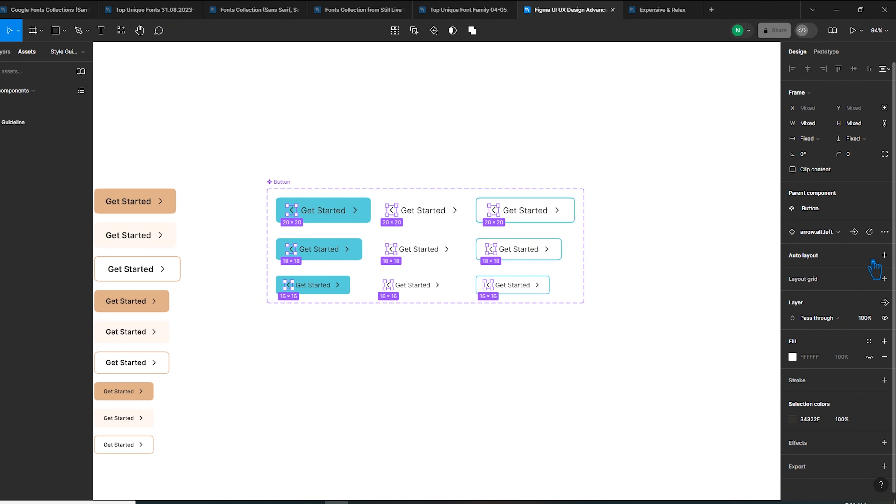
Apply the Icon Left boolean property to the visibility of the selected left arrow icons
click(885, 303)
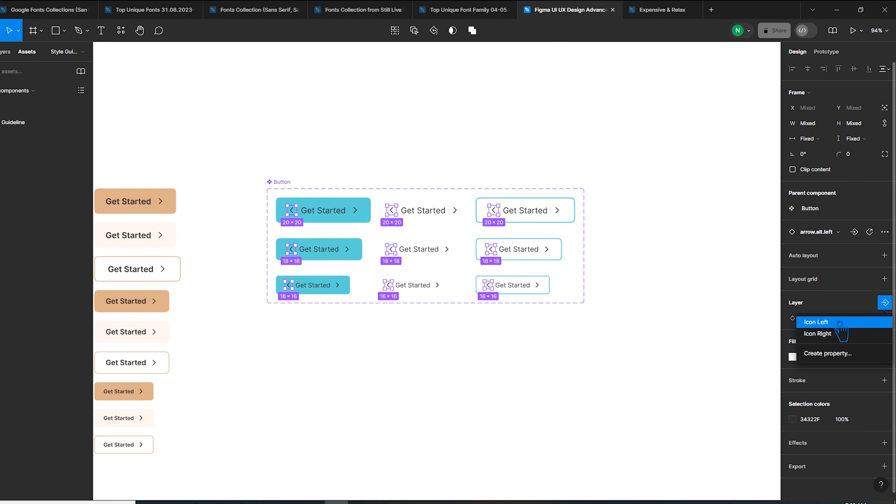
click(850, 325)
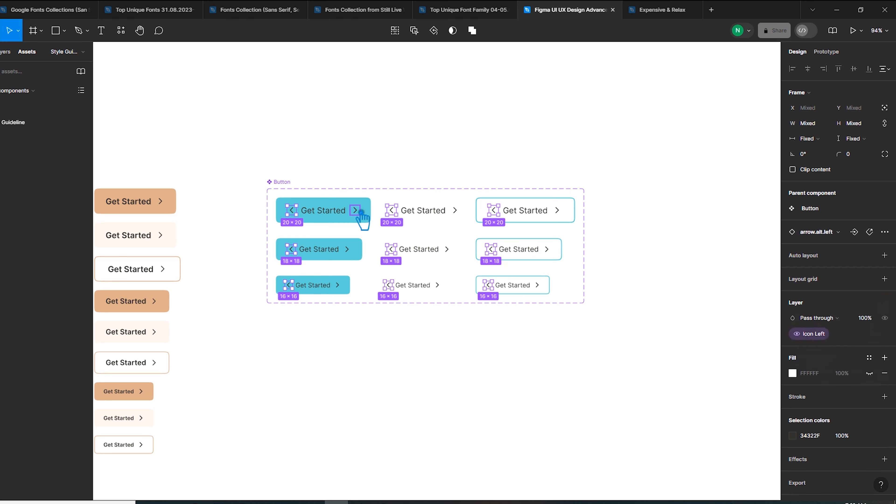
Apply the Icon Right boolean property to the visibility of the right arrow icons in all nine Button variants
click(363, 214)
shift+click(351, 251)
shift+click(340, 287)
shift+click(455, 214)
shift+click(447, 250)
shift+click(437, 285)
shift+click(557, 210)
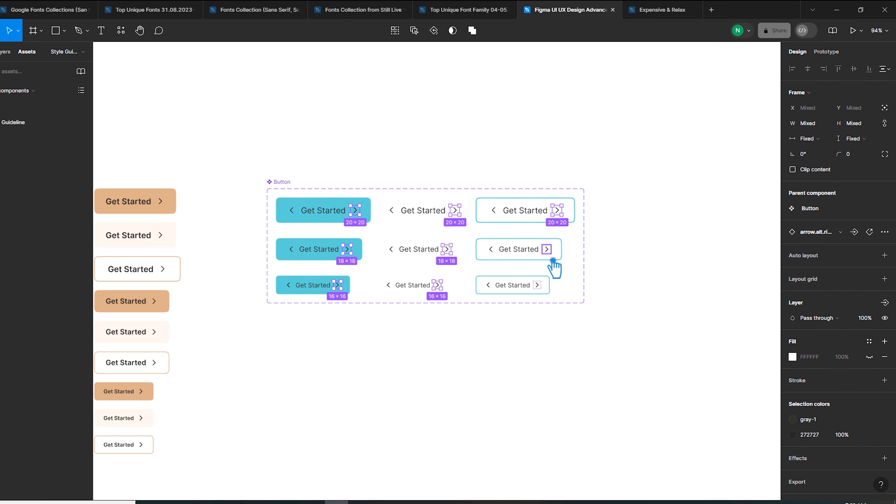
shift+click(554, 250)
shift+click(554, 250)
shift+click(538, 285)
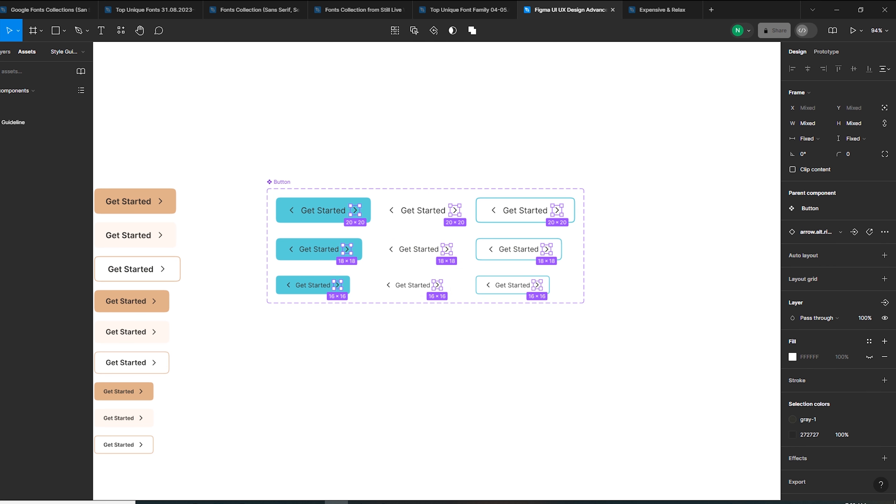
click(885, 303)
click(837, 334)
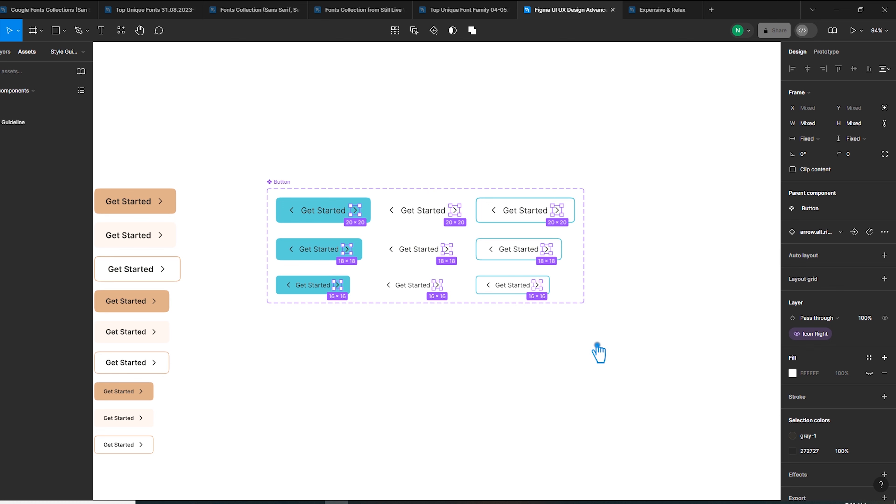
Apply the Text property to the content of the Get Started labels in all nine Button variants
click(330, 212)
shift+click(321, 250)
ctrl+shift+click(320, 287)
ctrl+shift+click(432, 214)
ctrl+click(428, 251)
ctrl+shift+click(429, 212)
ctrl+shift+click(328, 211)
ctrl+shift+click(319, 250)
ctrl+shift+click(314, 286)
ctrl+shift+click(414, 286)
ctrl+shift+click(525, 211)
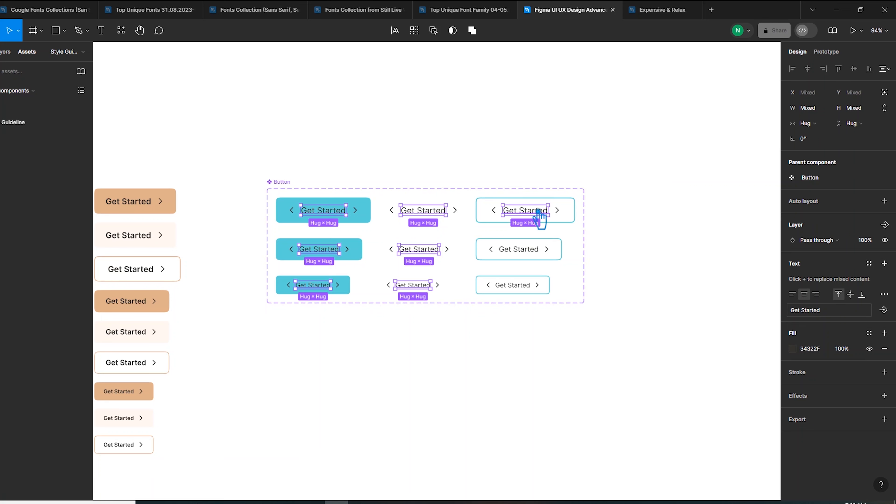
ctrl+shift+click(518, 249)
ctrl+shift+click(513, 285)
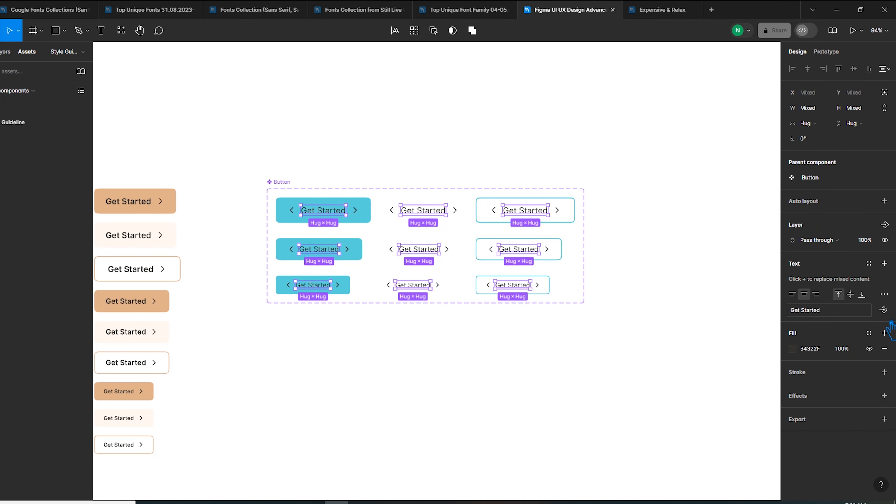
click(884, 309)
click(811, 326)
click(486, 339)
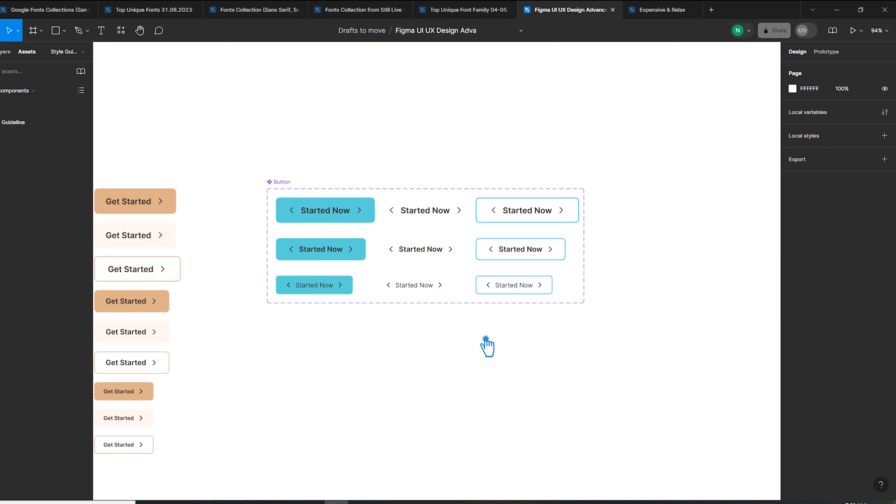
Insert an instance of the Button component from the local assets and place it above the component set
scroll(486, 339, up, 5)
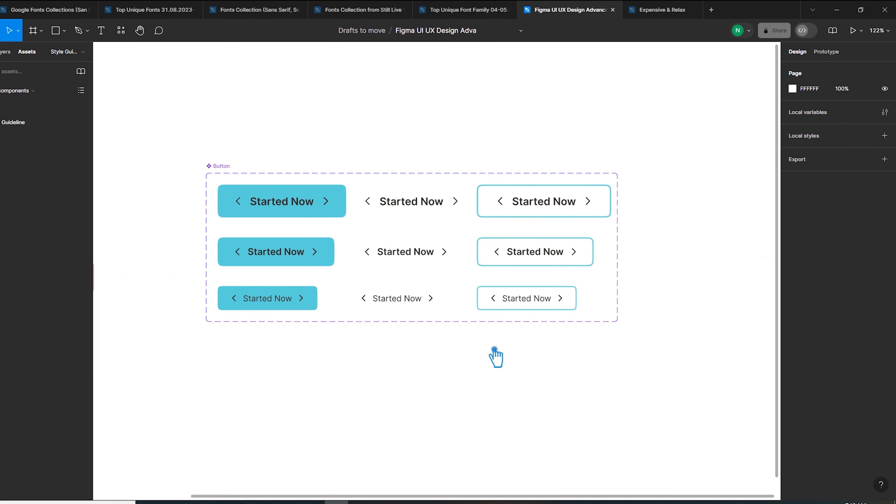
drag(496, 357, 521, 374)
click(13, 122)
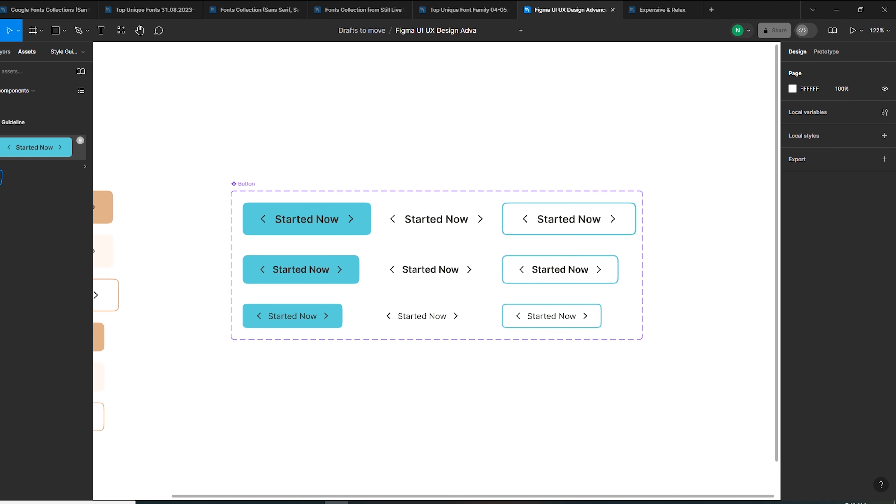
click(85, 157)
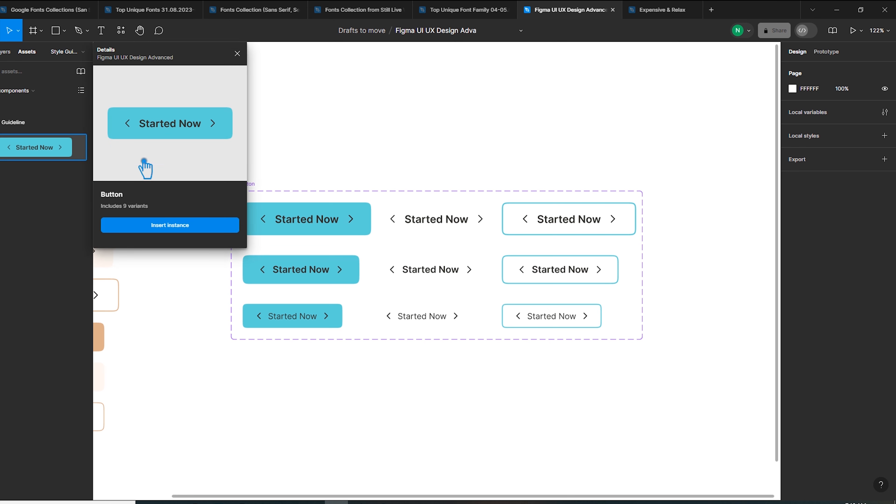
click(170, 225)
drag(442, 275, 443, 146)
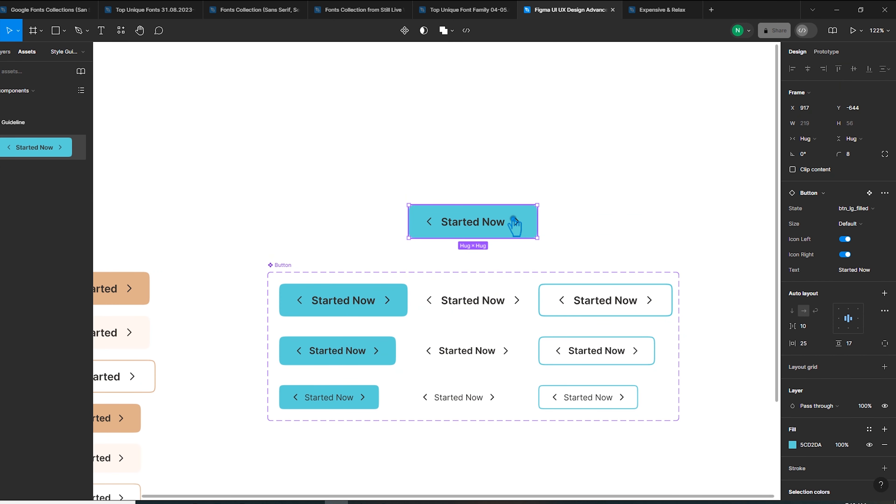
drag(514, 224, 528, 164)
Test the instance by switching Icon Left and Icon Right off and on again, and check its Size options
click(851, 239)
click(851, 239)
click(852, 254)
click(852, 254)
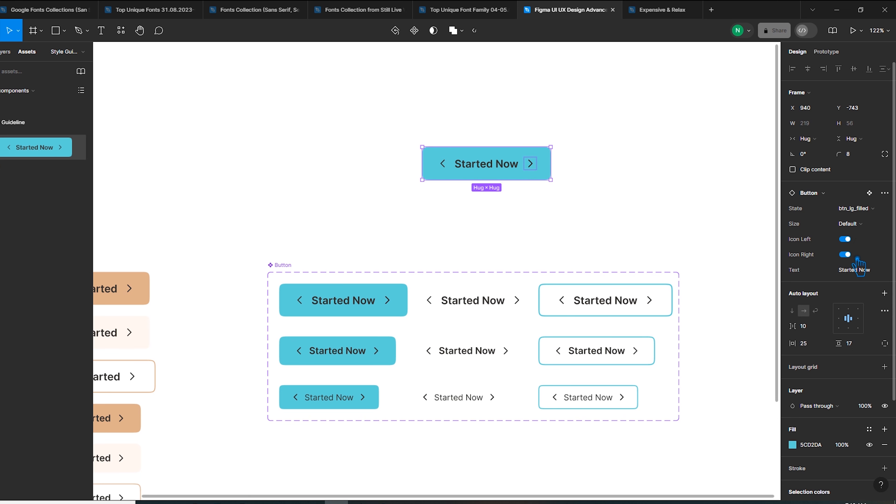
click(866, 223)
click(640, 228)
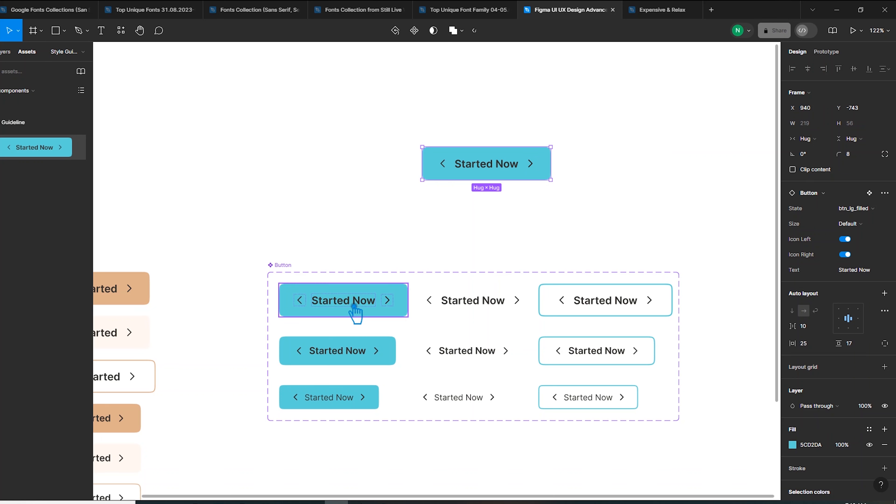
Rename the Default option of the Button component set's Size property to L for the large variants
key(Escape)
drag(650, 325, 324, 289)
click(702, 294)
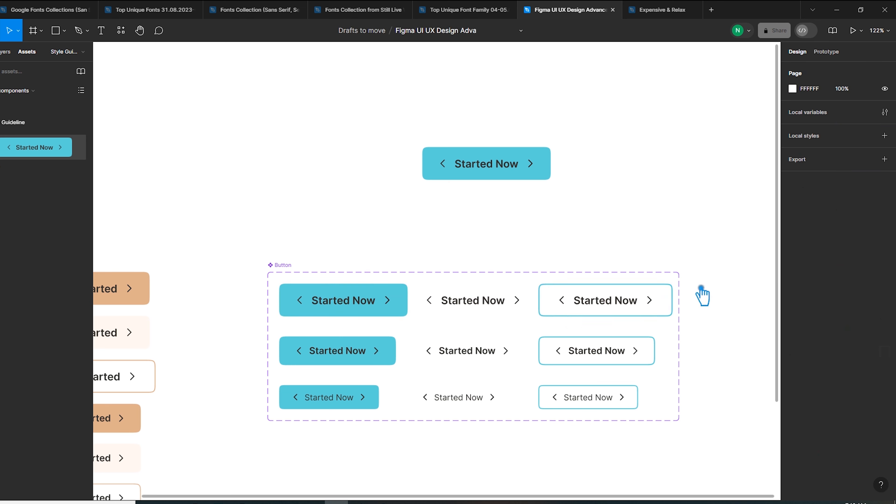
click(509, 304)
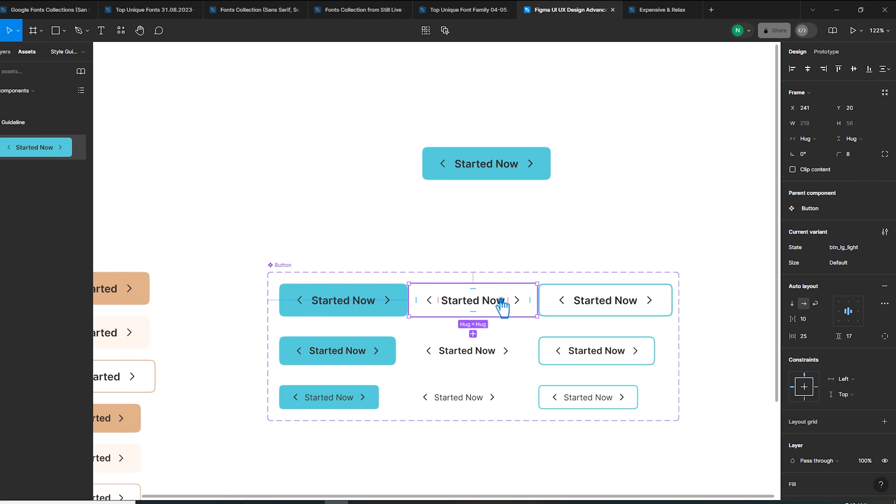
click(297, 271)
scroll(297, 271, down, 1)
key(Escape)
Set the Size of the Button instance above the component set to M and its State to btn_md_filled
click(483, 173)
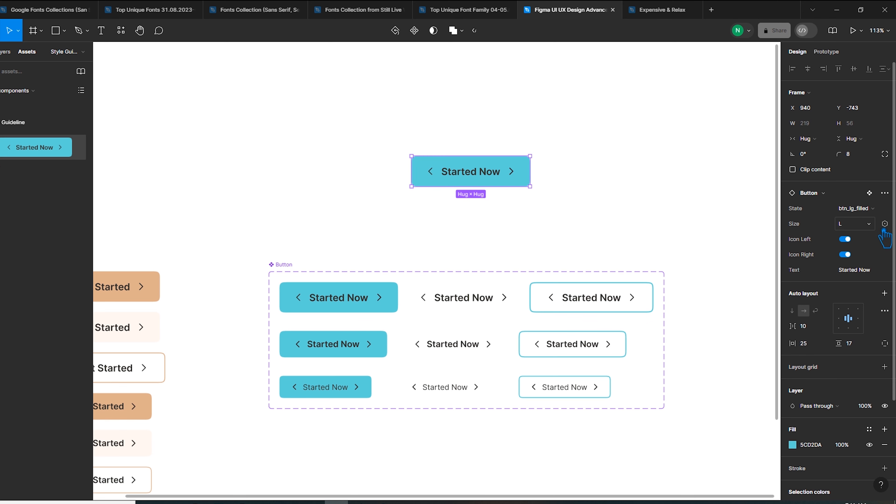
click(869, 224)
click(822, 233)
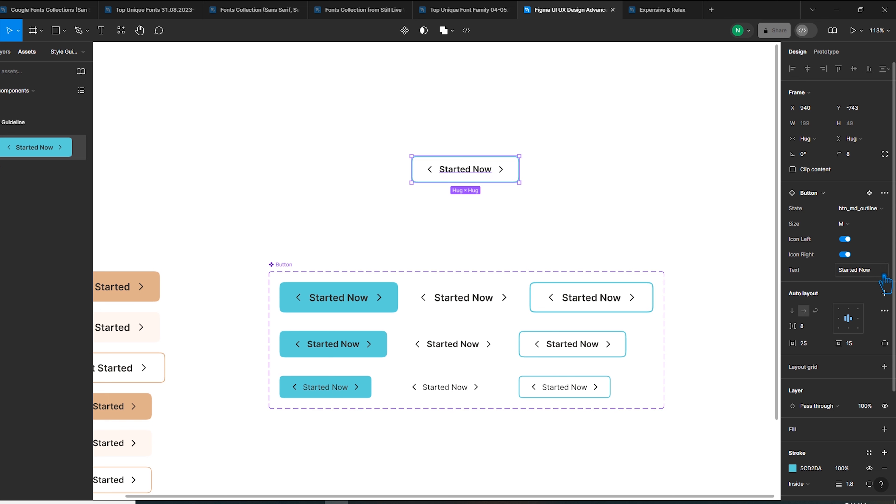
click(869, 211)
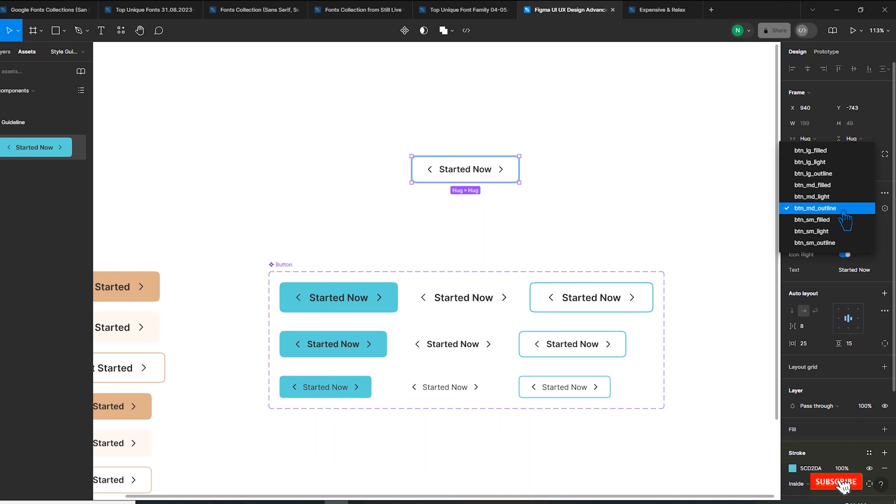
click(843, 185)
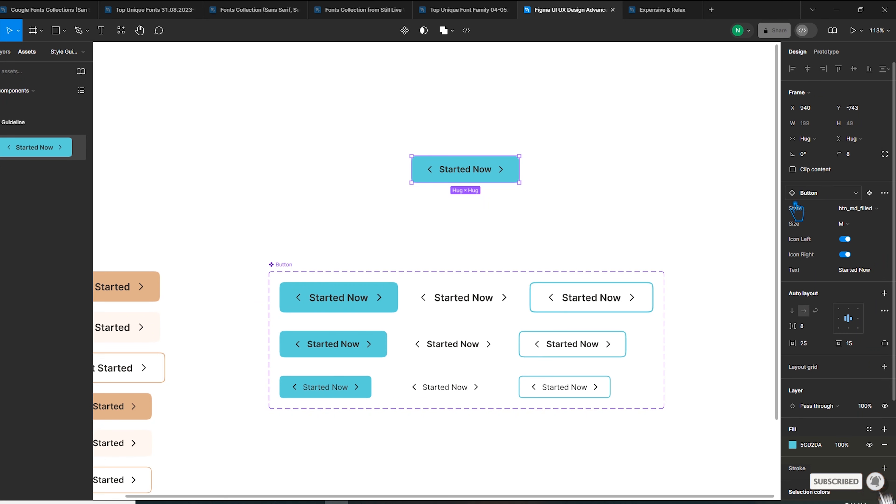
click(606, 192)
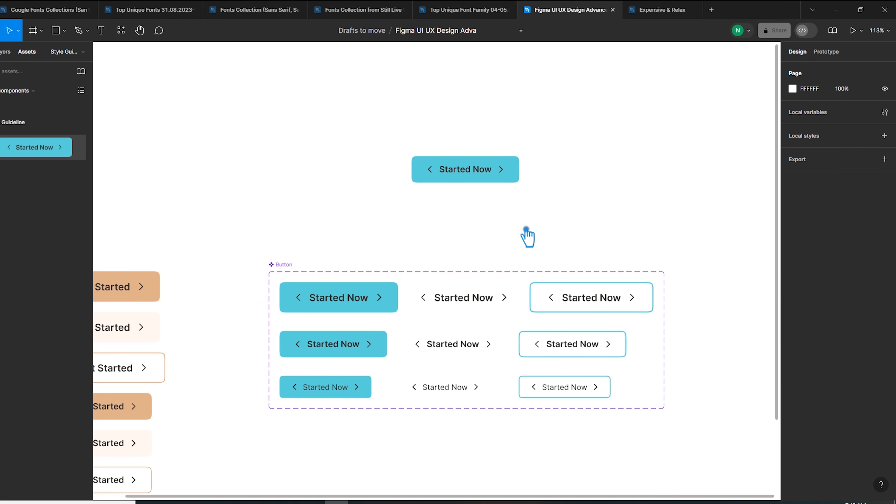
Set the Button instance's Size to S and its State to btn_sm_filled
click(494, 176)
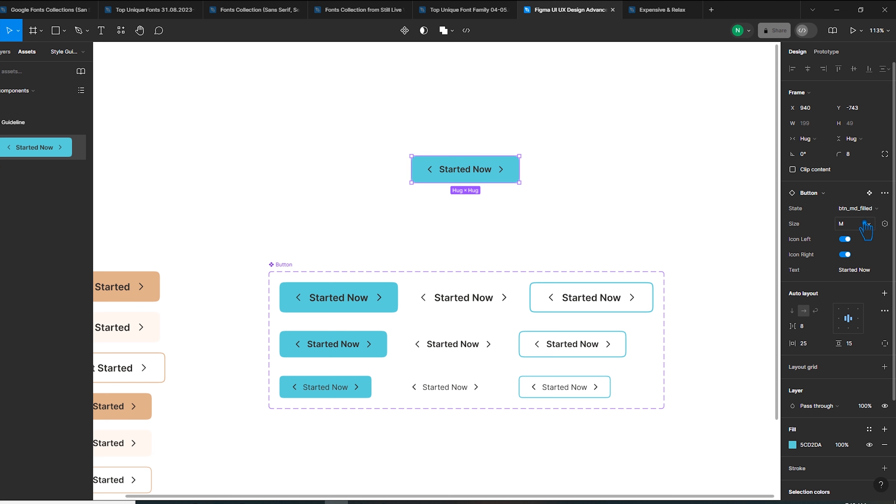
click(856, 209)
click(817, 216)
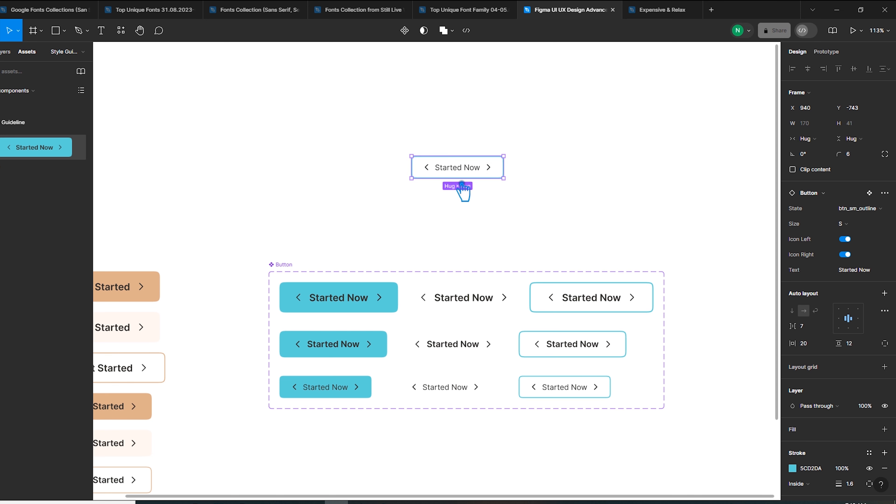
click(877, 209)
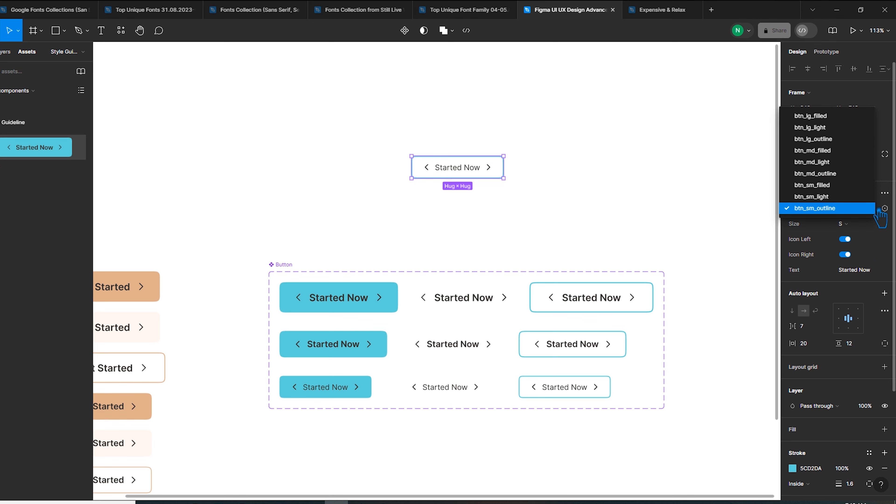
click(843, 186)
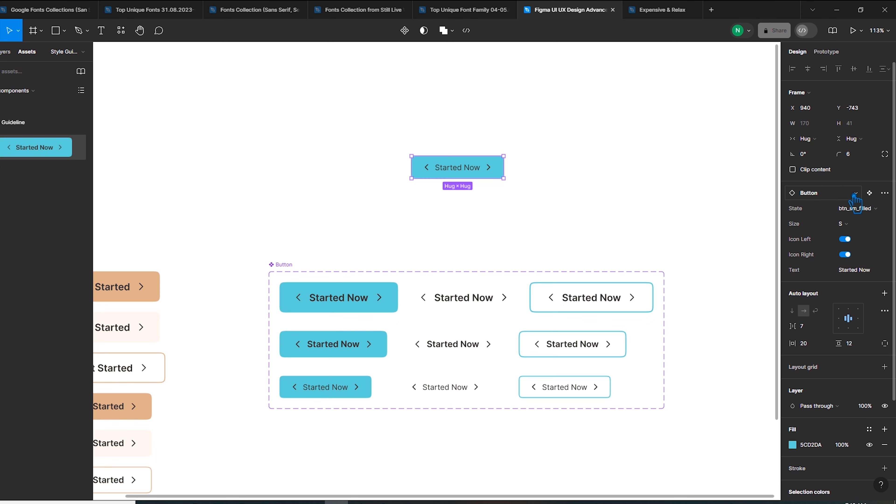
Switch the small Button instance's State to btn_sm_light and finally to btn_sm_outline
click(855, 208)
click(857, 220)
click(858, 211)
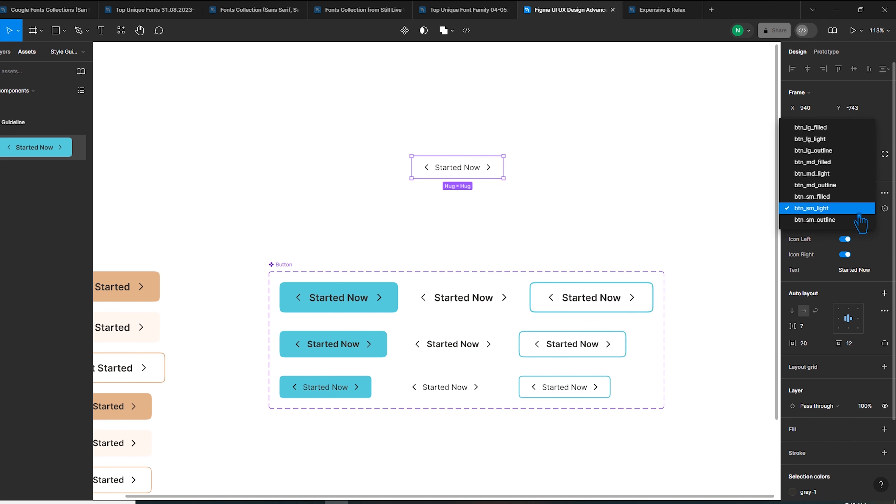
click(859, 219)
click(547, 214)
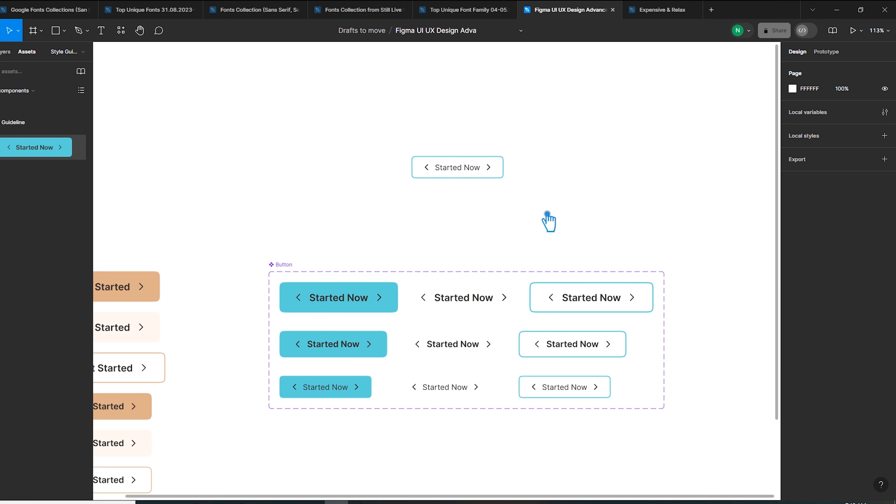
scroll(556, 233, down, 3)
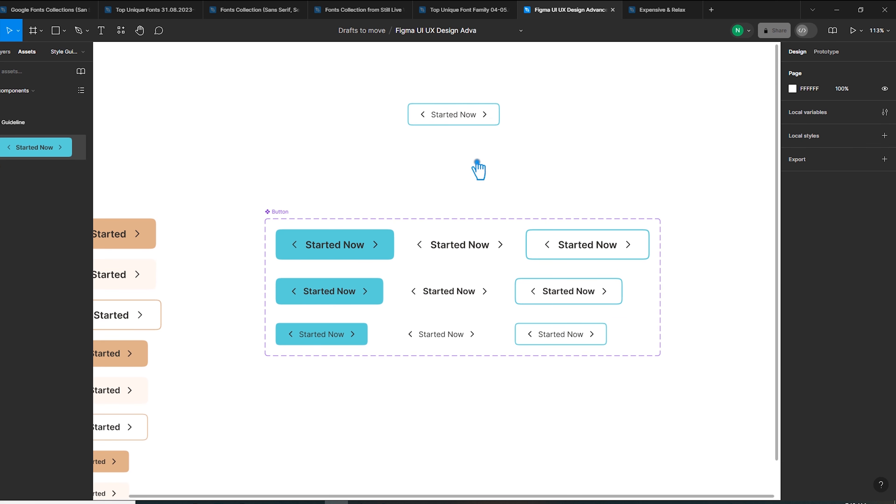